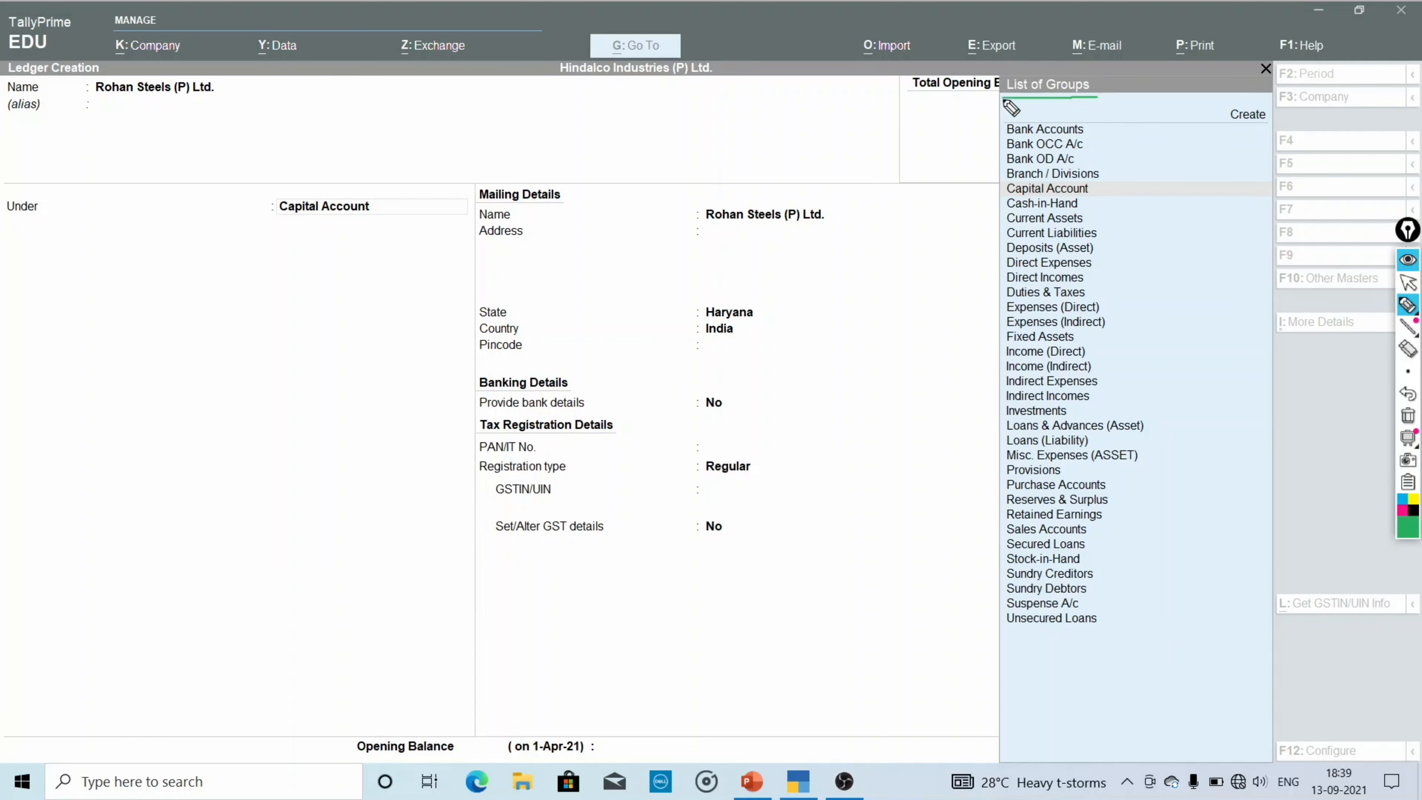
- Mark the full list of groups with a freehand bracket using the annotation pen, and clear the annotations
mouse_move(989, 128)
mouse_down()
mouse_move(954, 140)
mouse_move(952, 559)
mouse_move(984, 635)
mouse_move(1010, 633)
mouse_up()
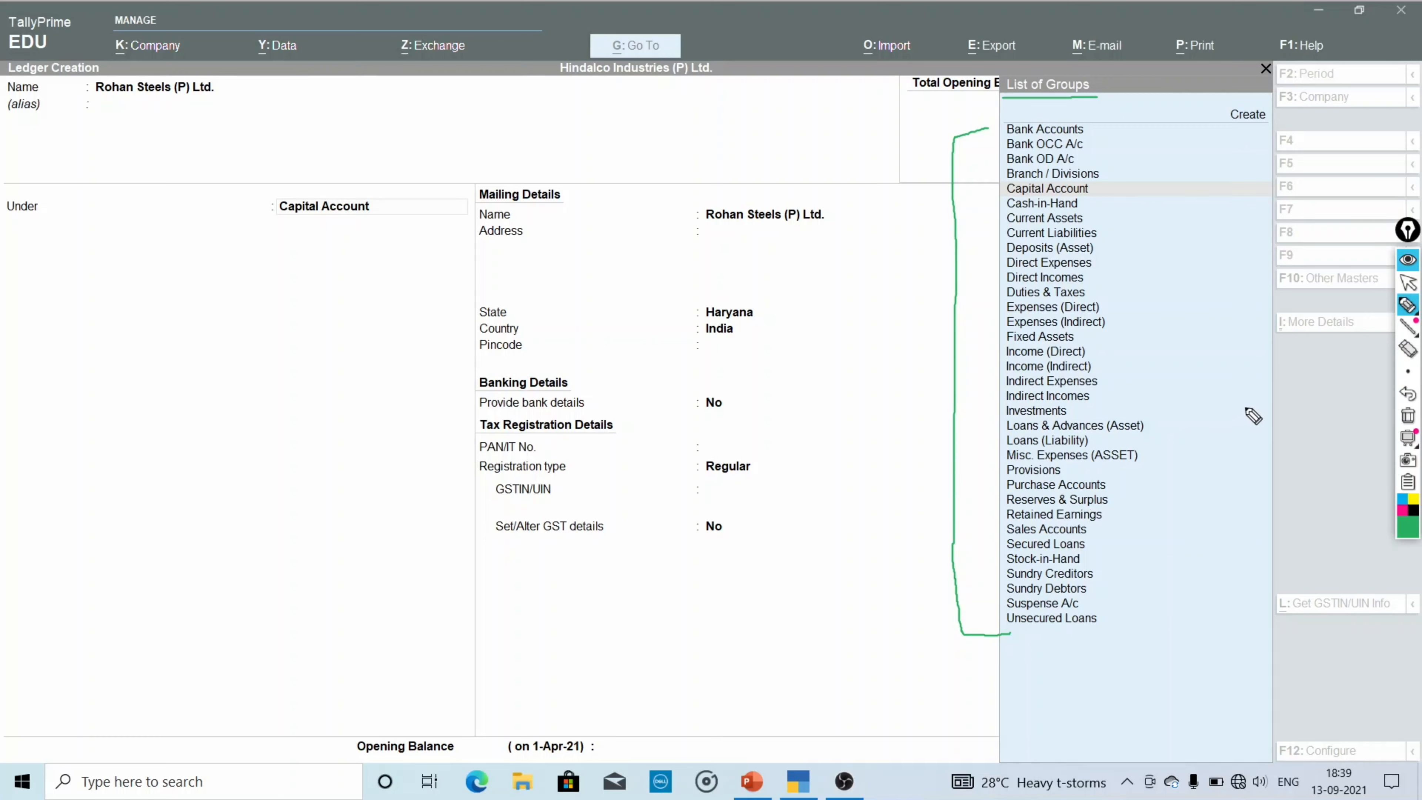
mouse_move(1410, 320)
click(1408, 282)
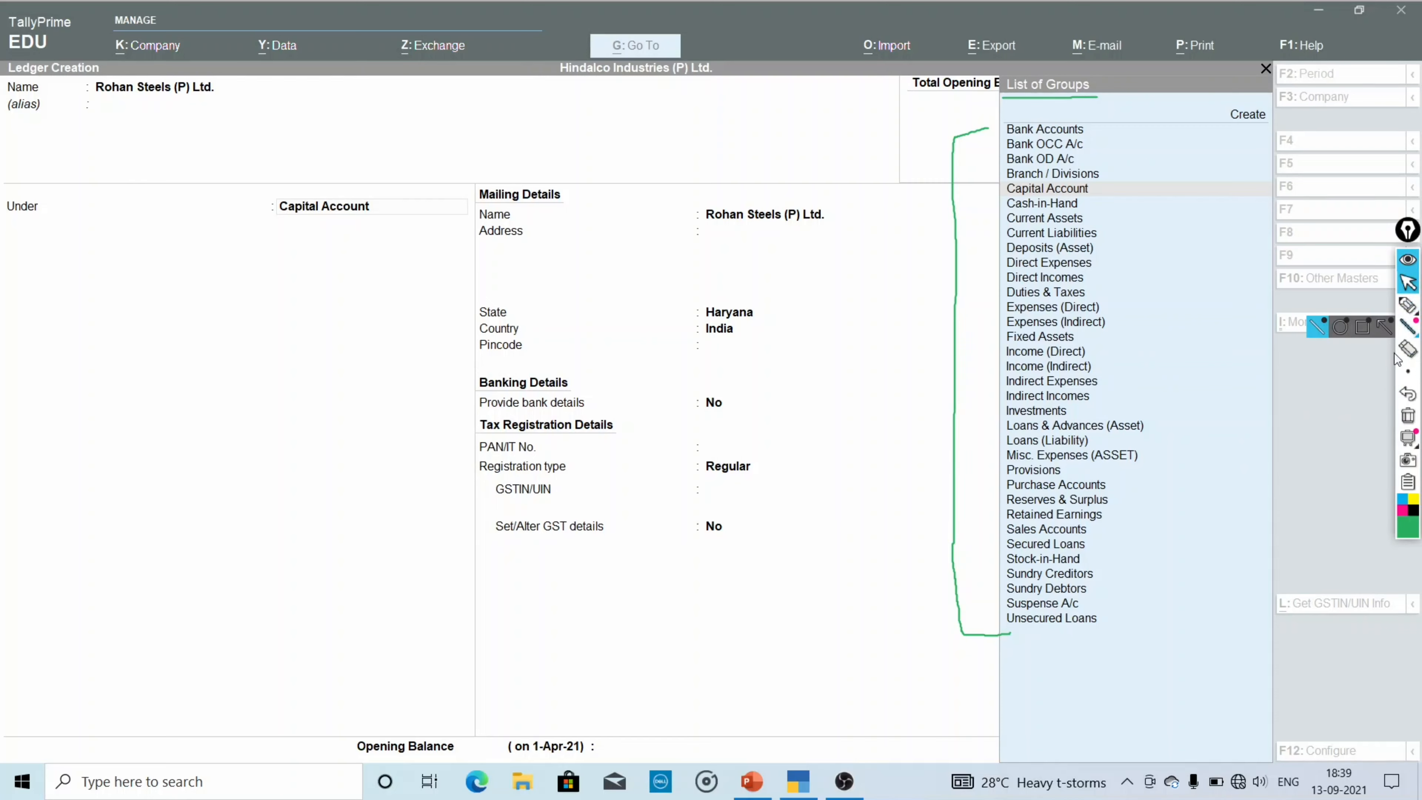
click(1408, 420)
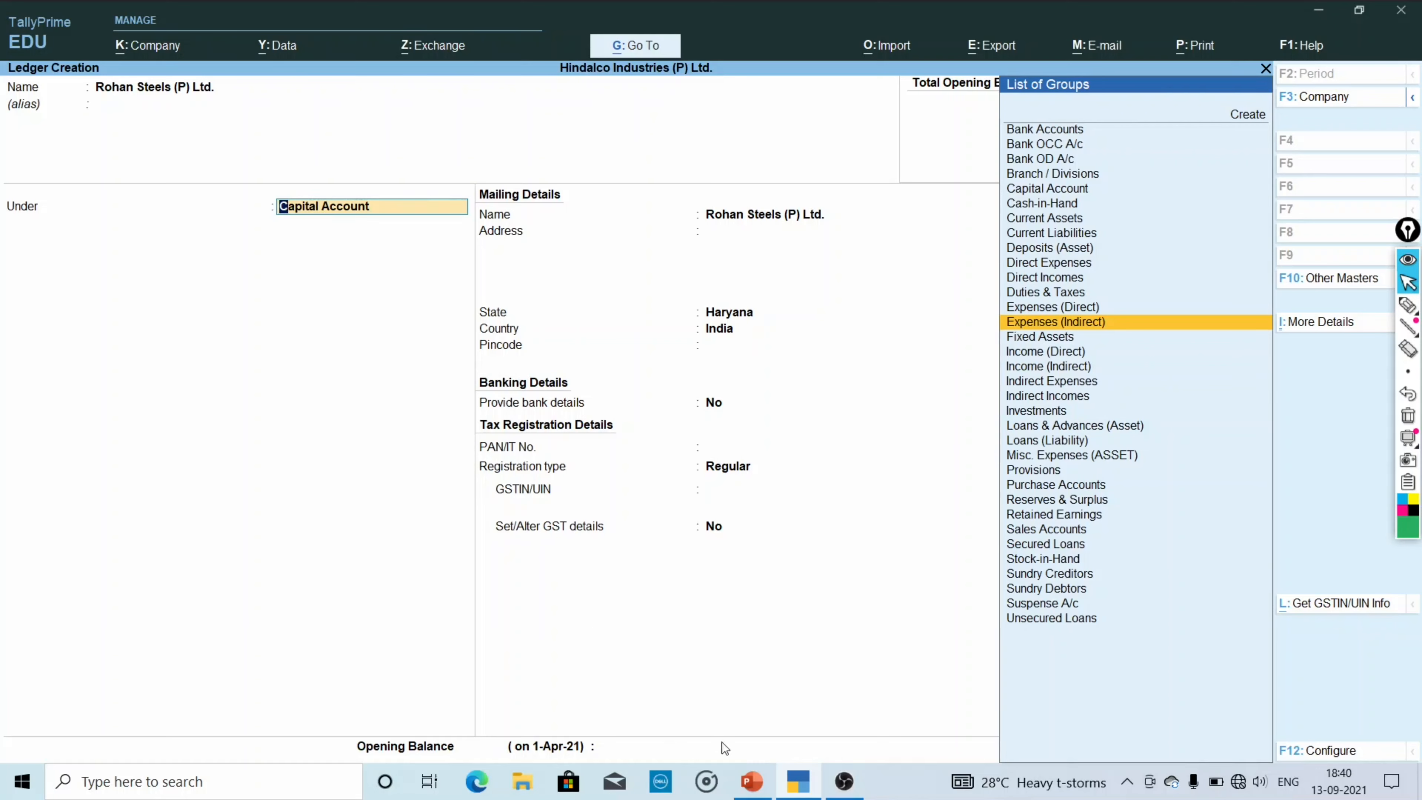
- Check the party's nature on the PowerPoint slide and place the Rohan Steels ledger in TallyPrime under Sundry Debtors
click(752, 781)
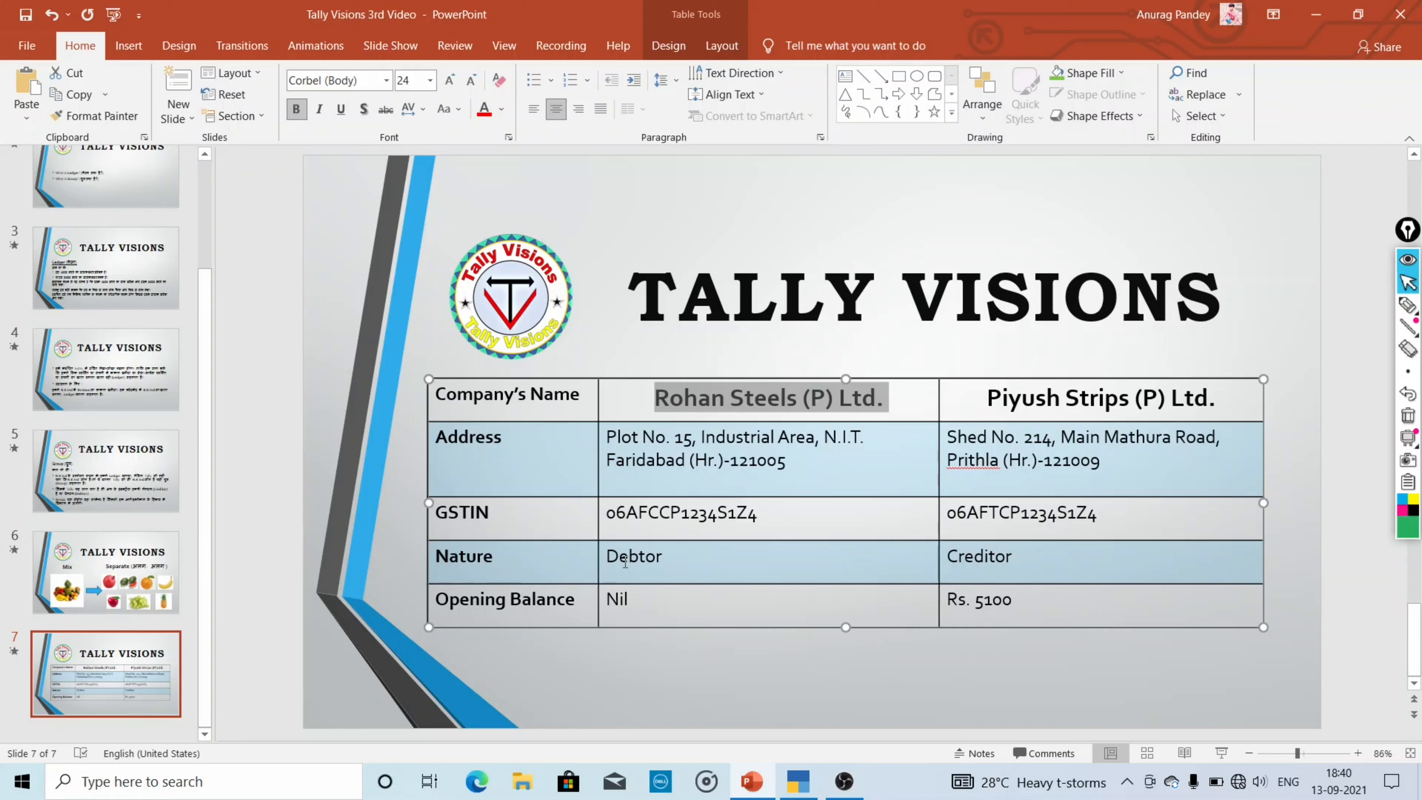
click(797, 784)
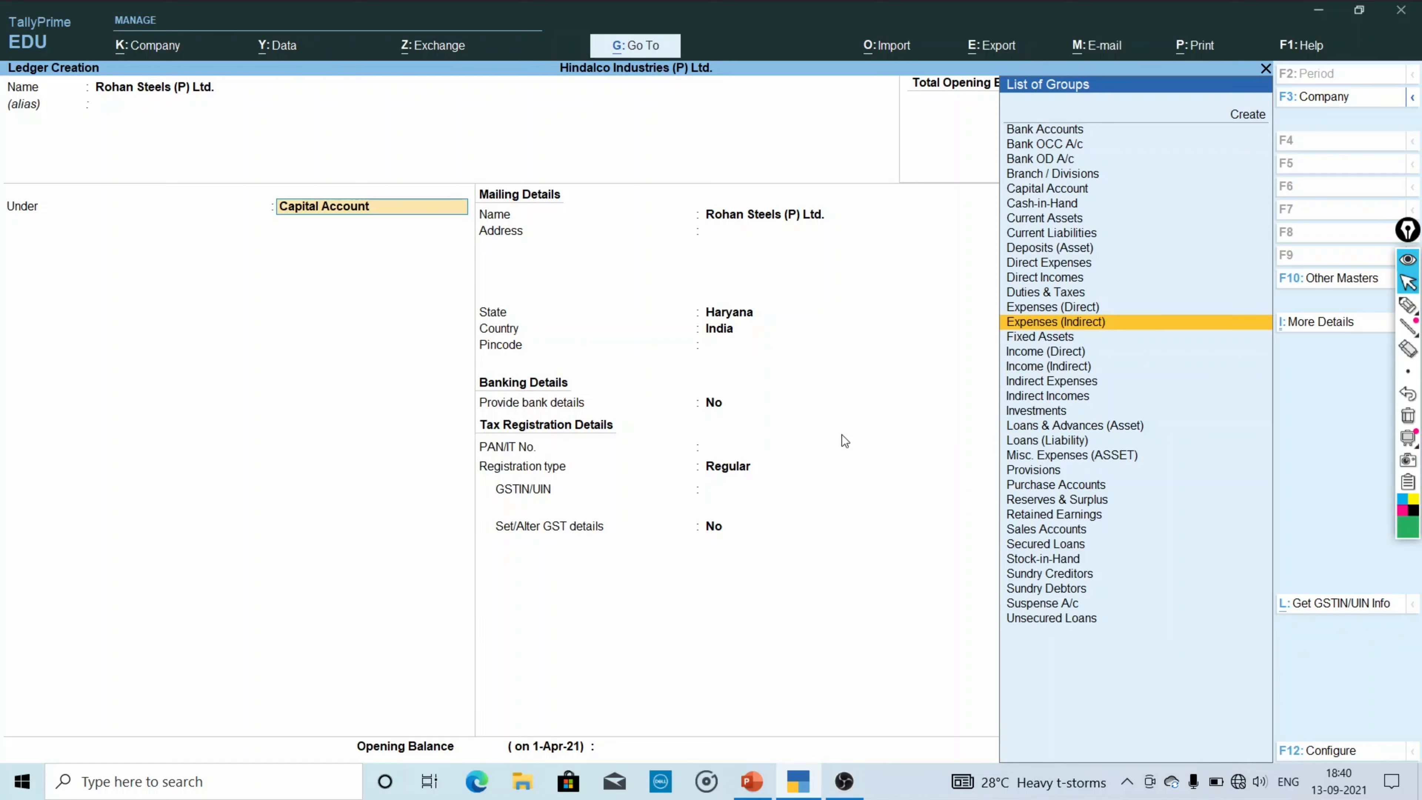
text(S)
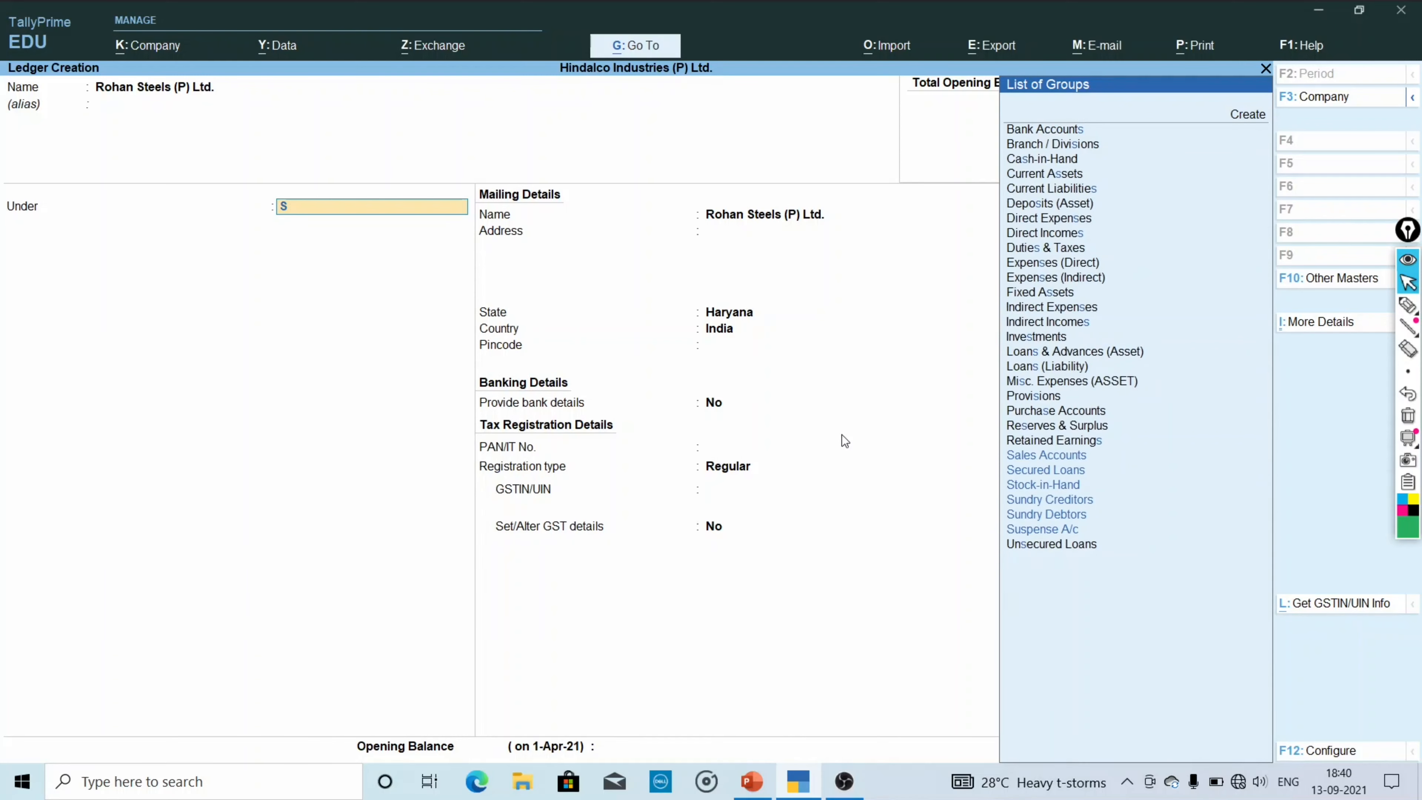
text(u)
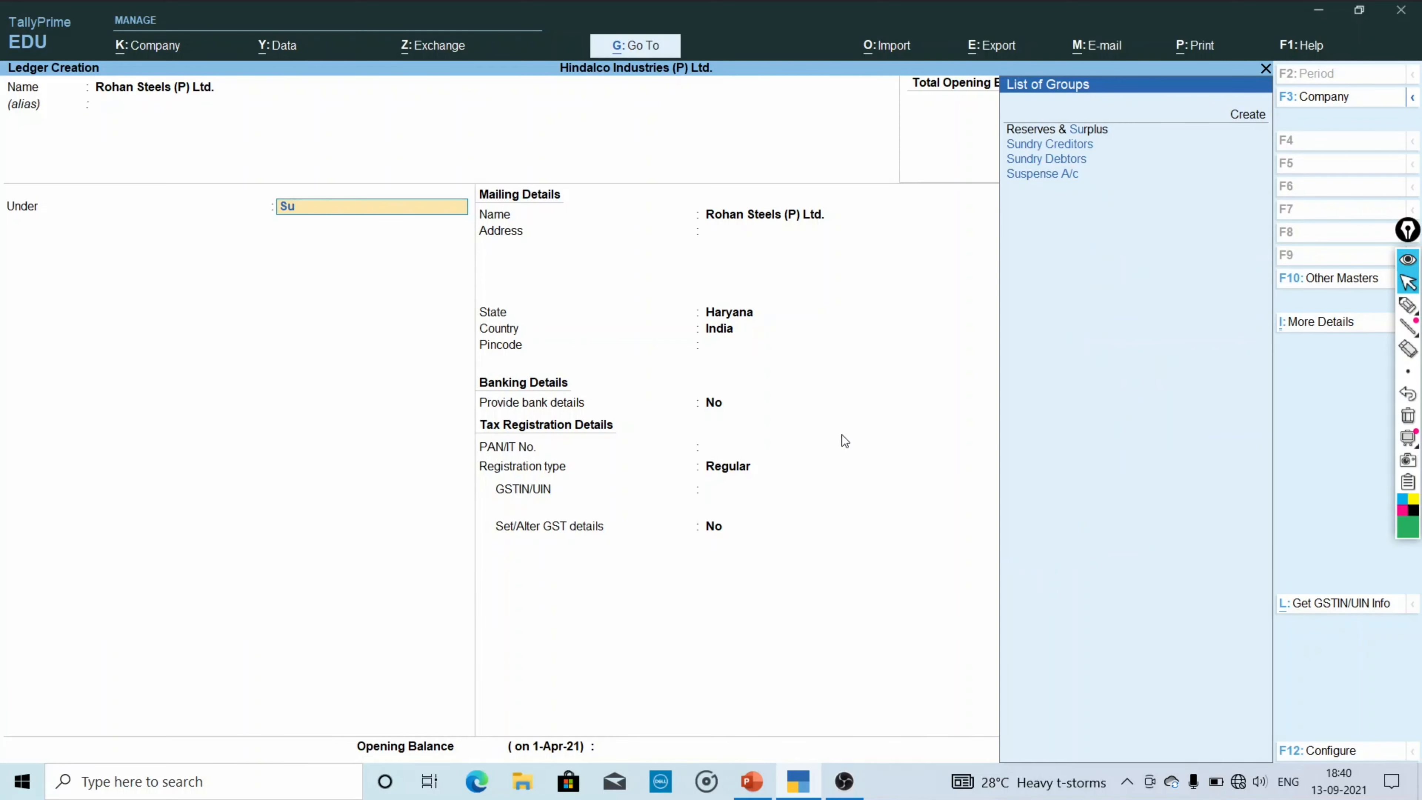
key(Down)
key(Down)
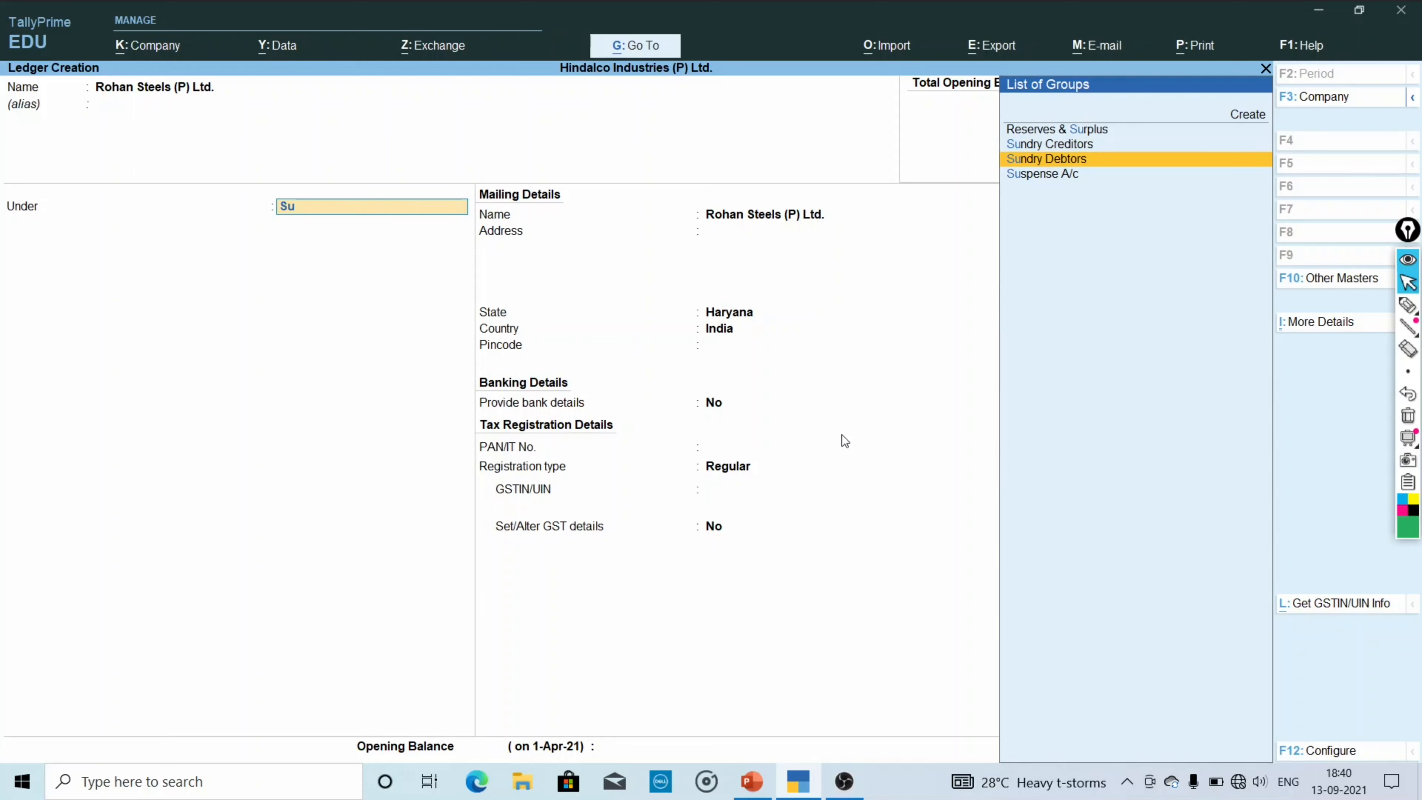
key(Return)
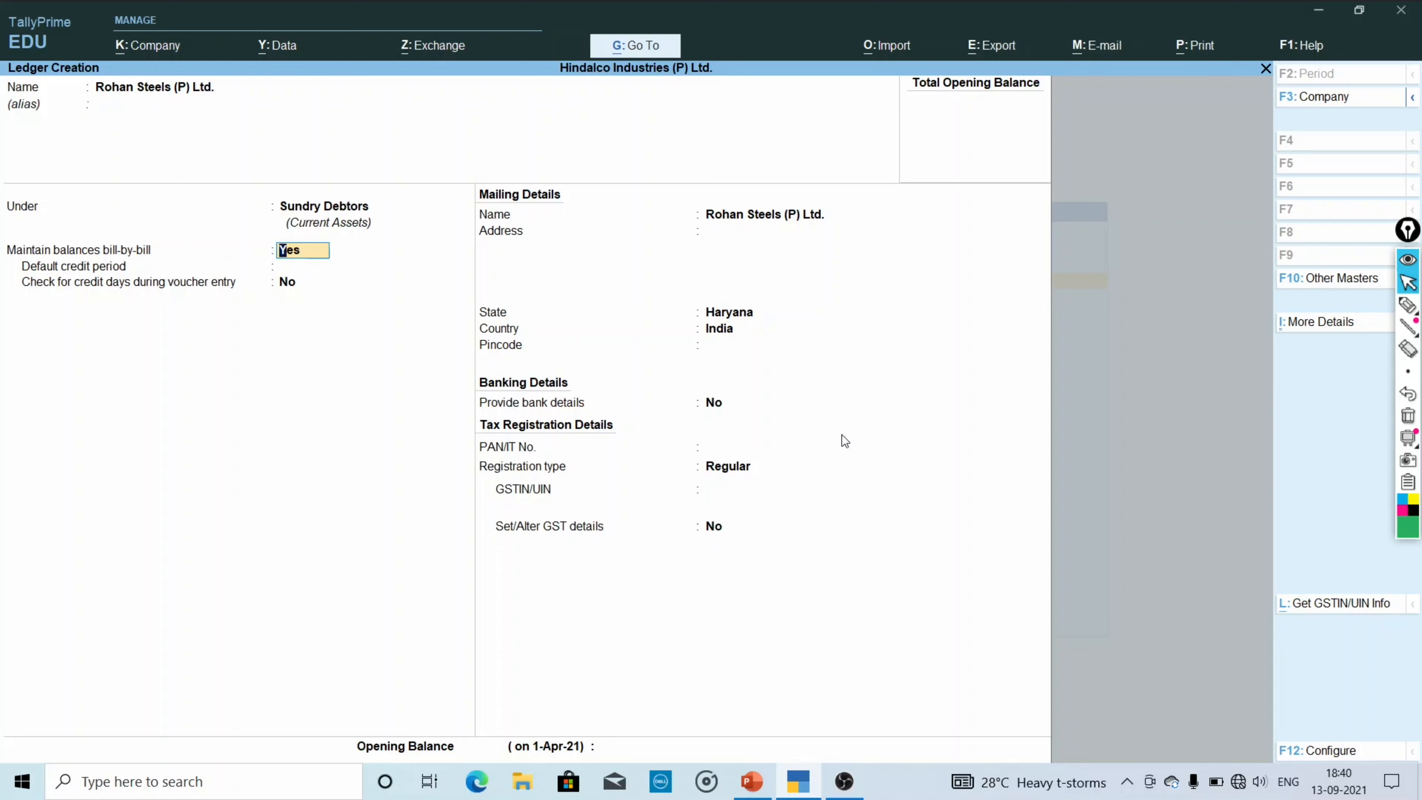
- Set Maintain balances bill-by-bill to No and accept the default mailing name
text(n)
key(Return)
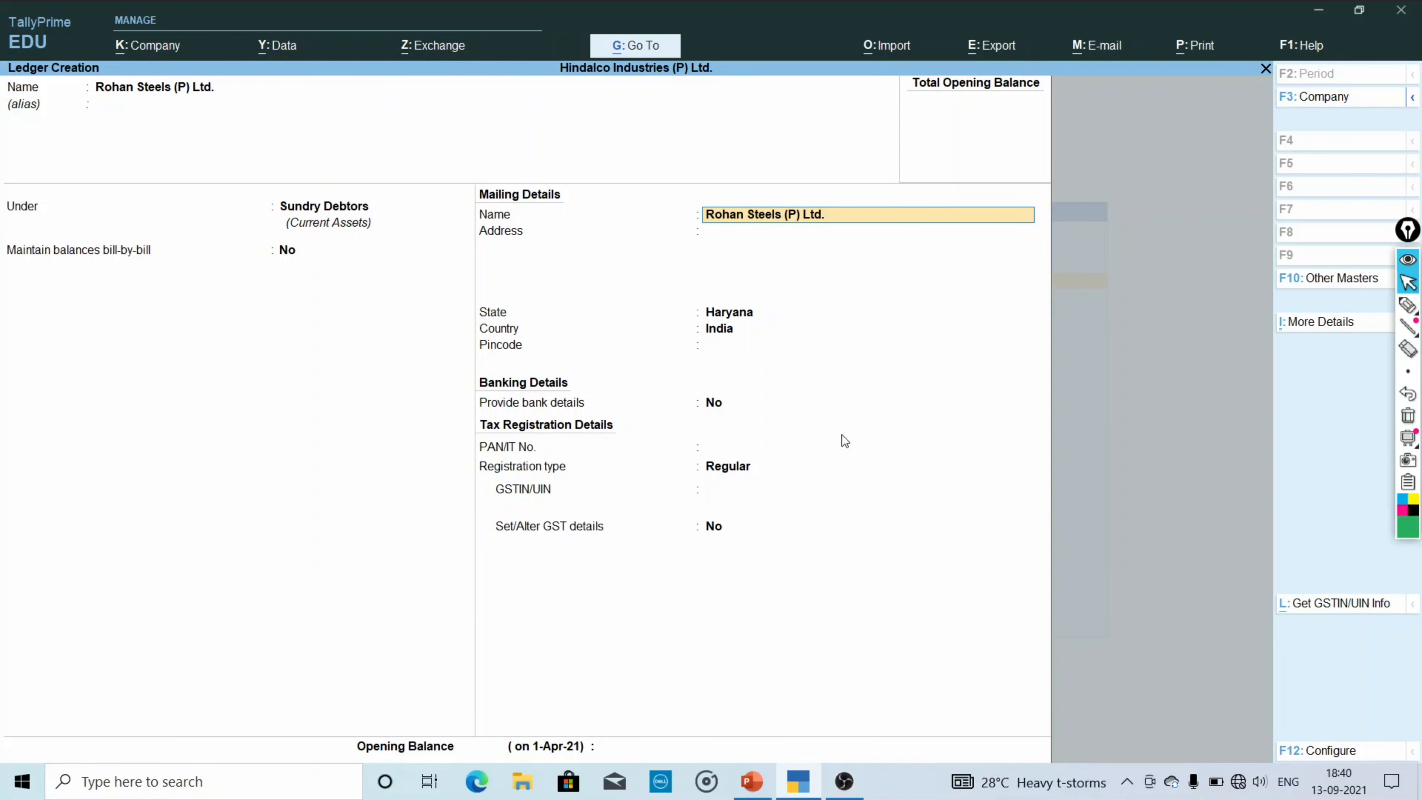
key(Return)
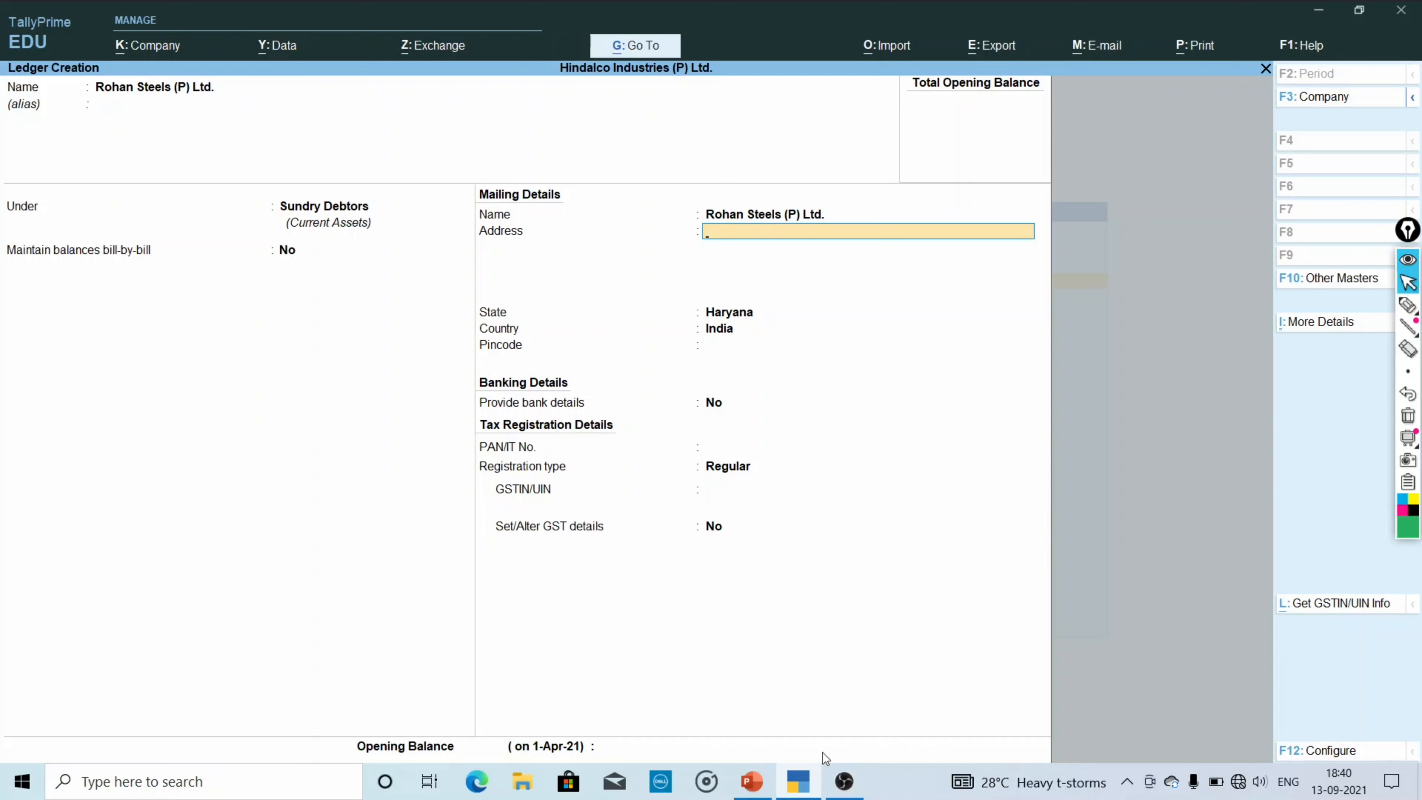
- Copy Rohan Steels' street address up to the city from the PowerPoint slide and paste it into the mailing address in TallyPrime
click(752, 780)
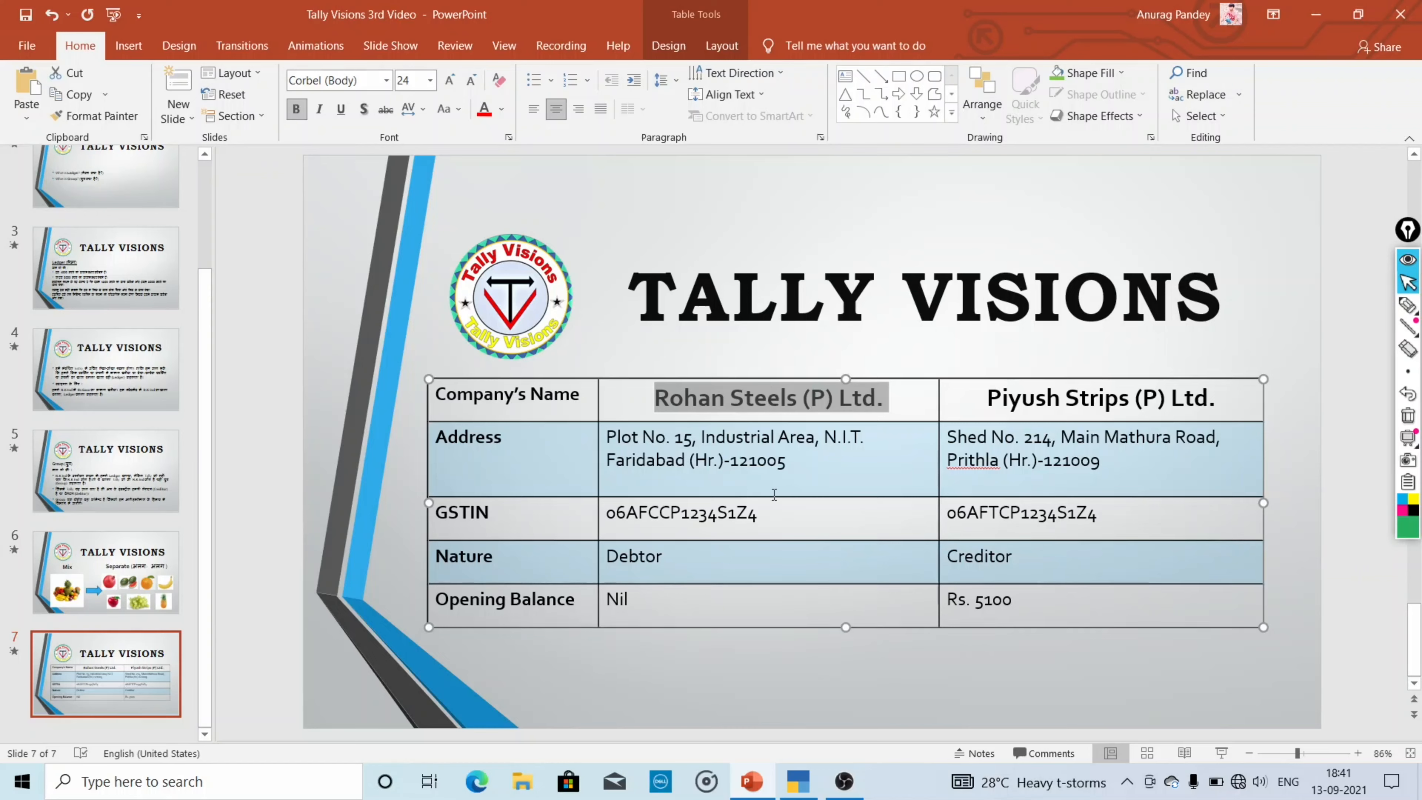
click(610, 437)
drag(633, 436, 685, 467)
key(ctrl+c)
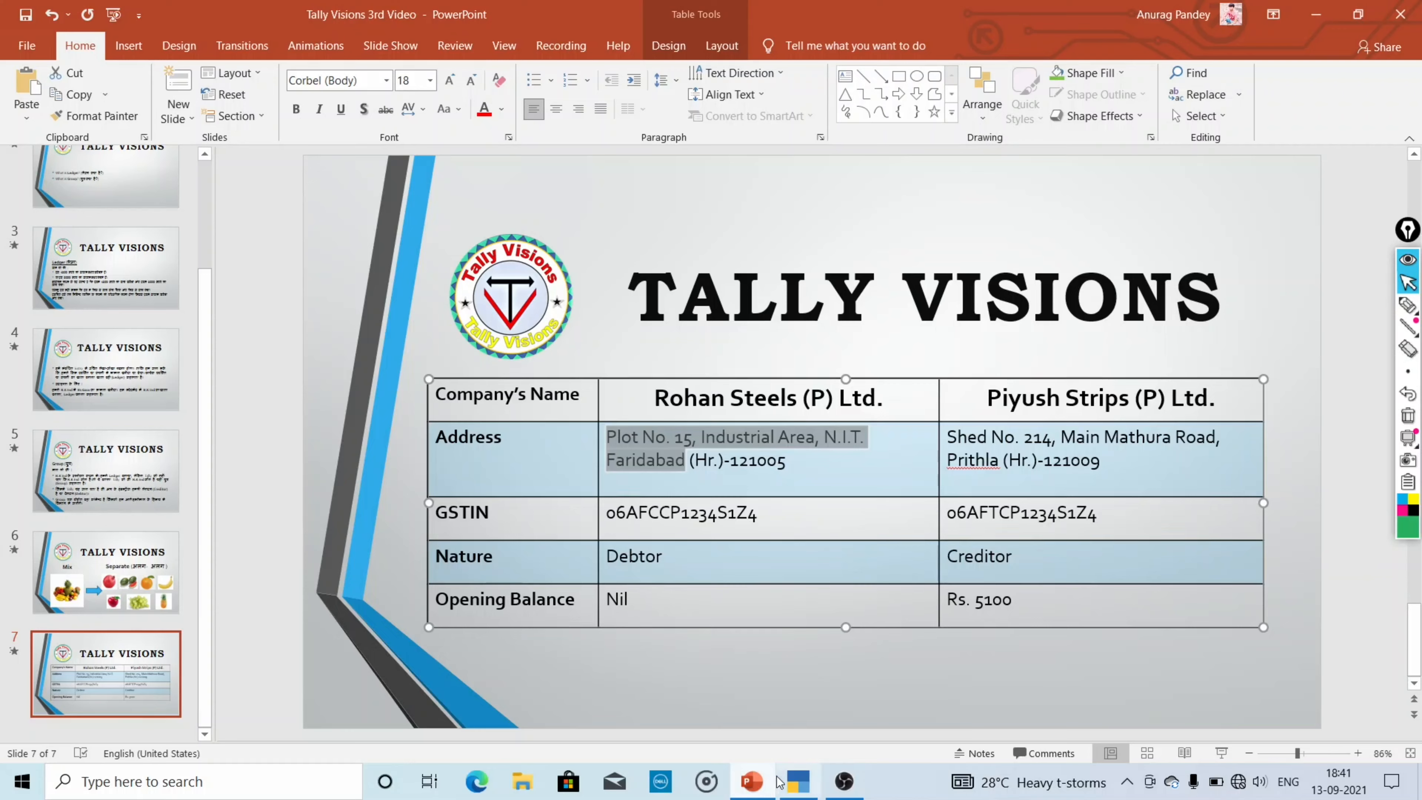
click(799, 783)
key(ctrl)
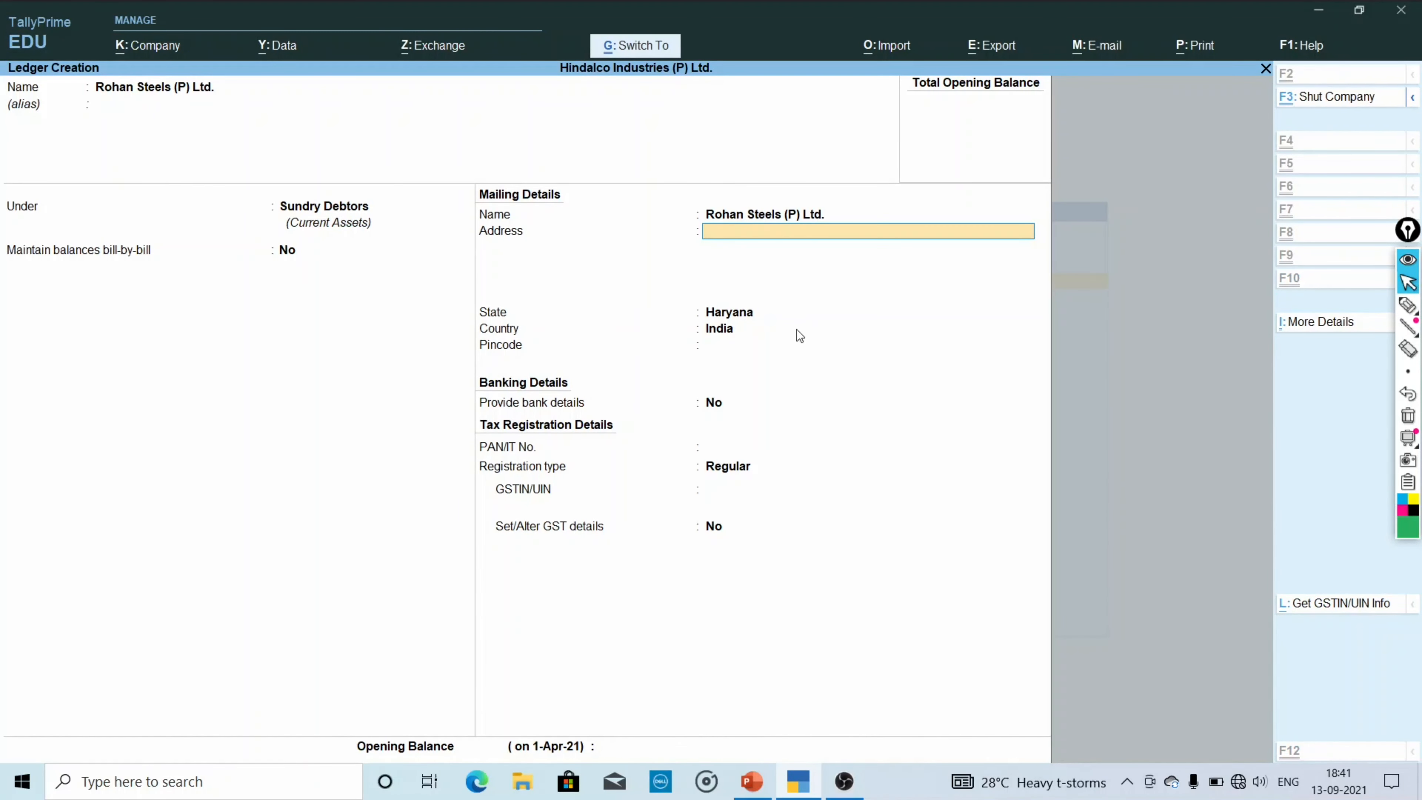
key(ctrl+v)
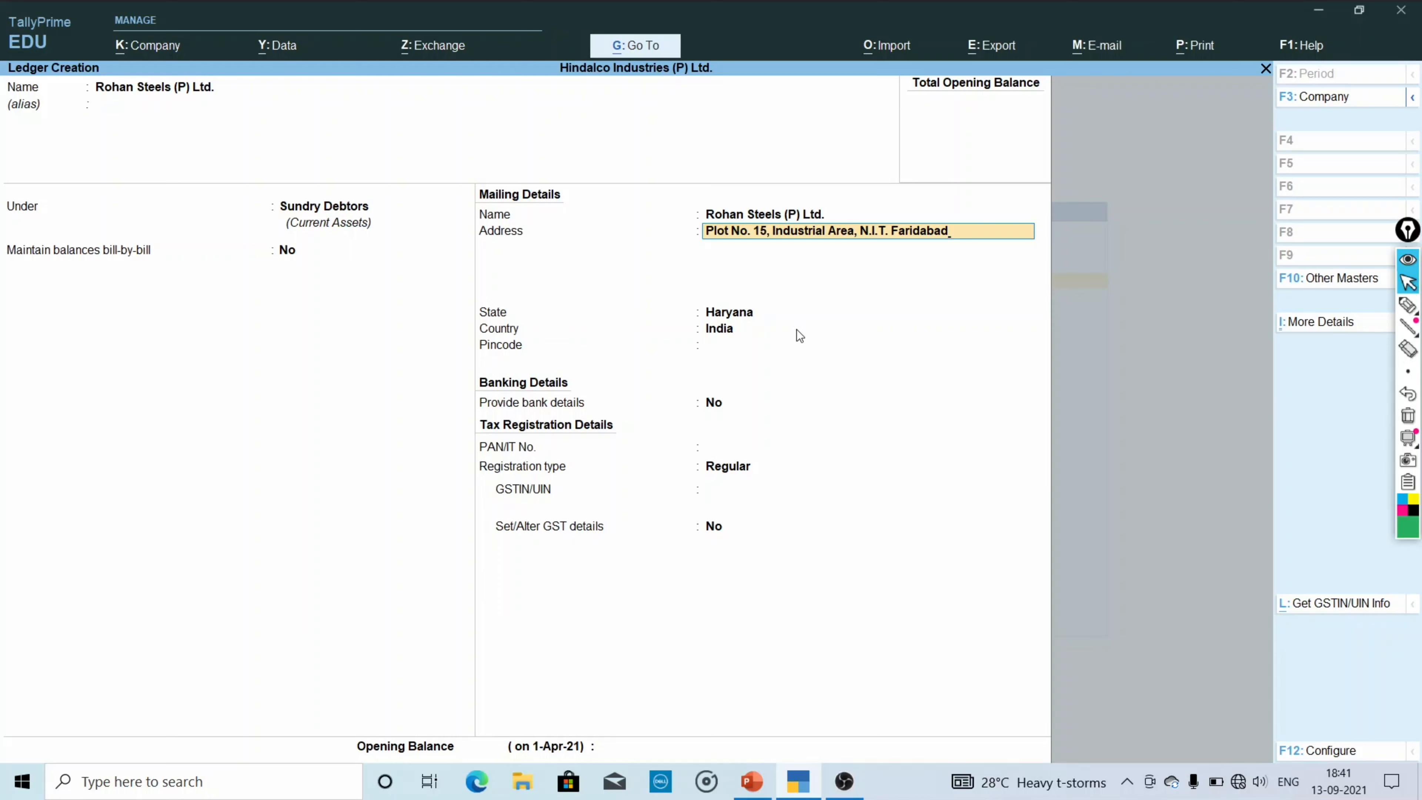
key(Return)
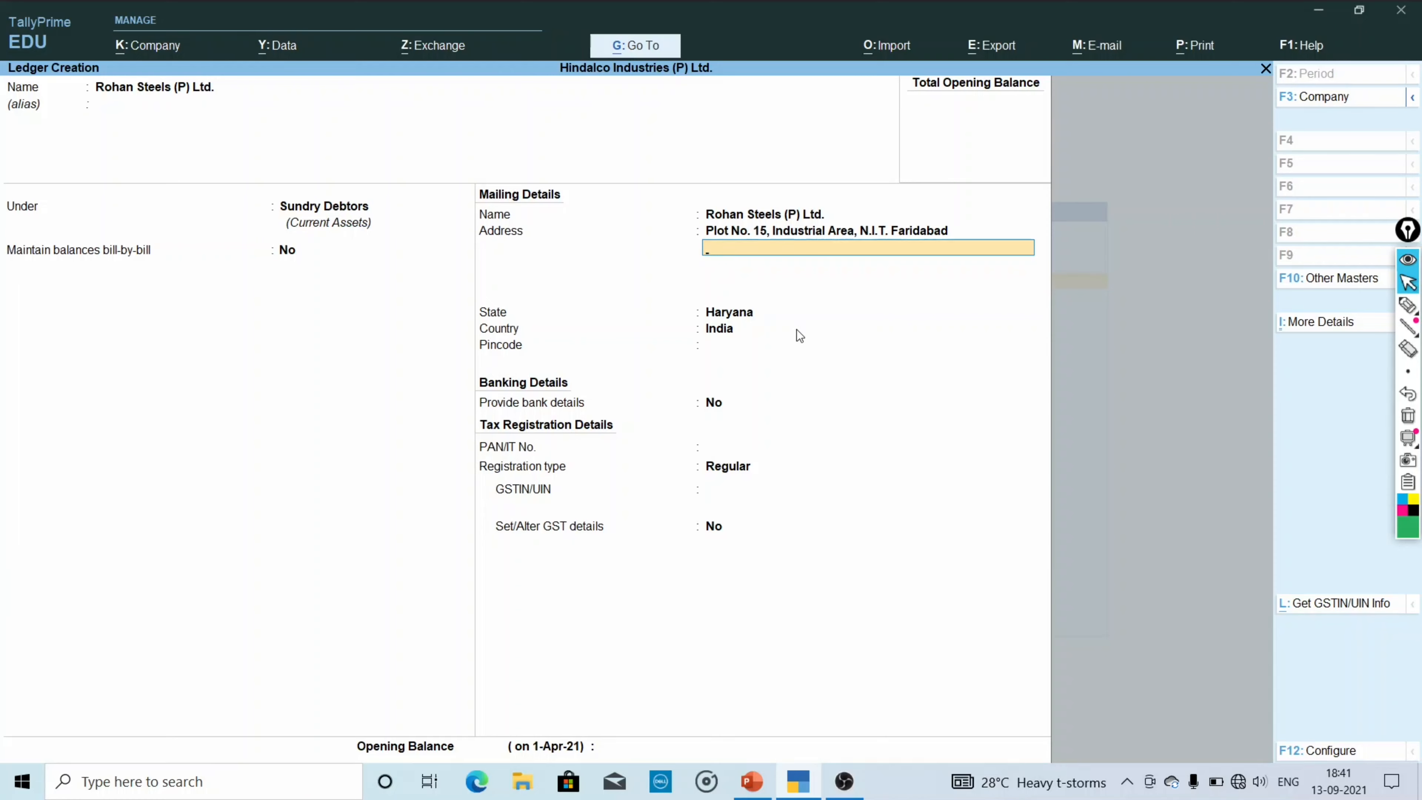
key(Return)
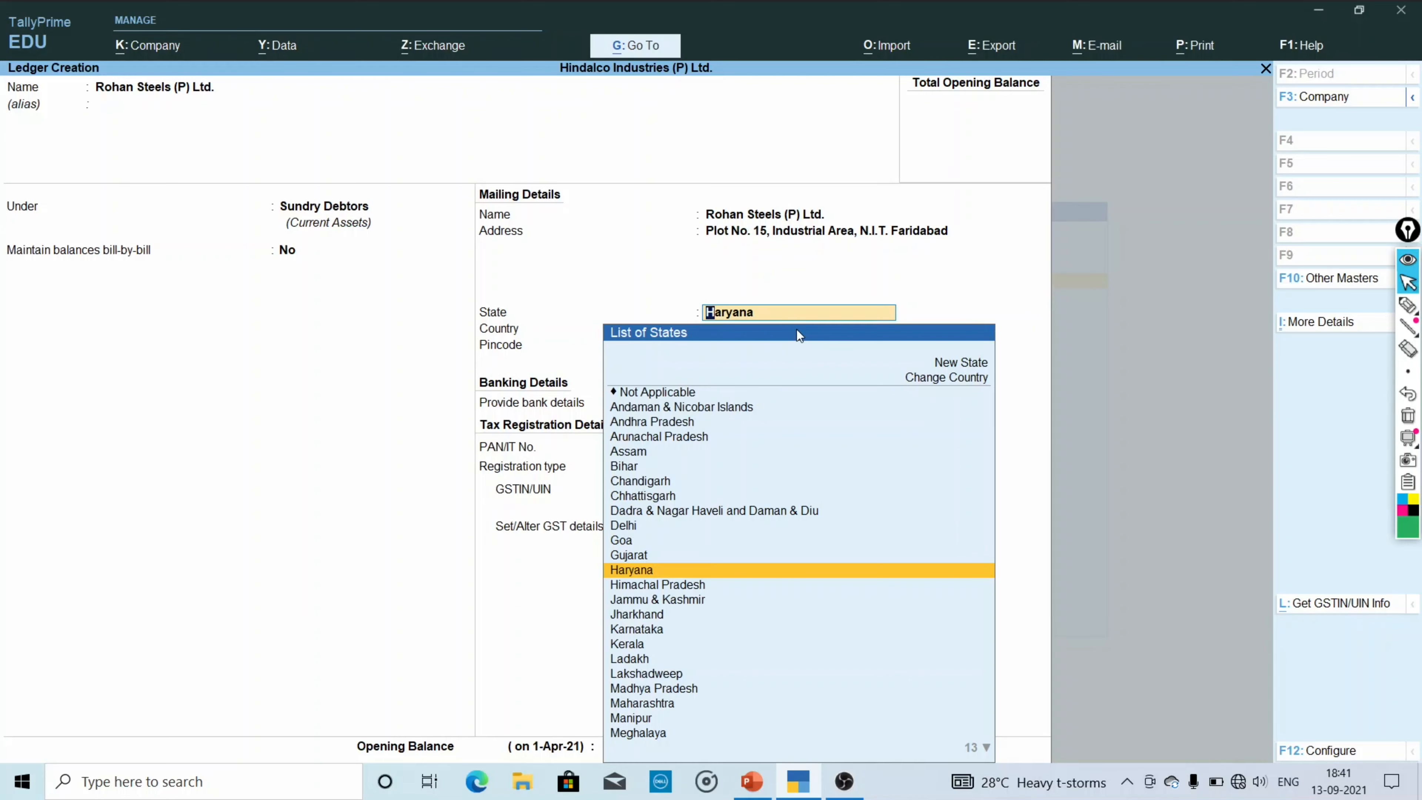
- Keep Haryana as the state and enter the company's pincode in TallyPrime after checking it on the PowerPoint slide
key(Return)
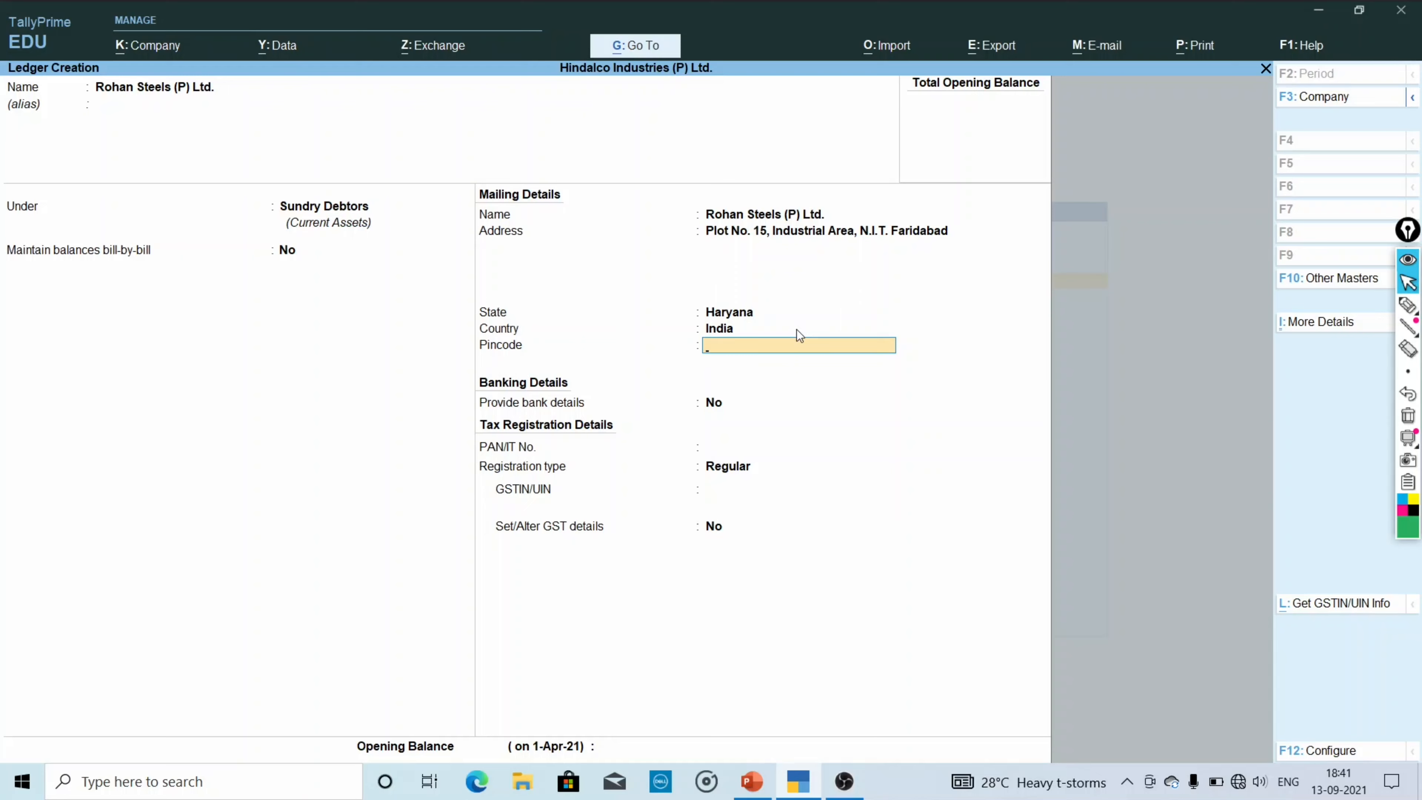
click(753, 781)
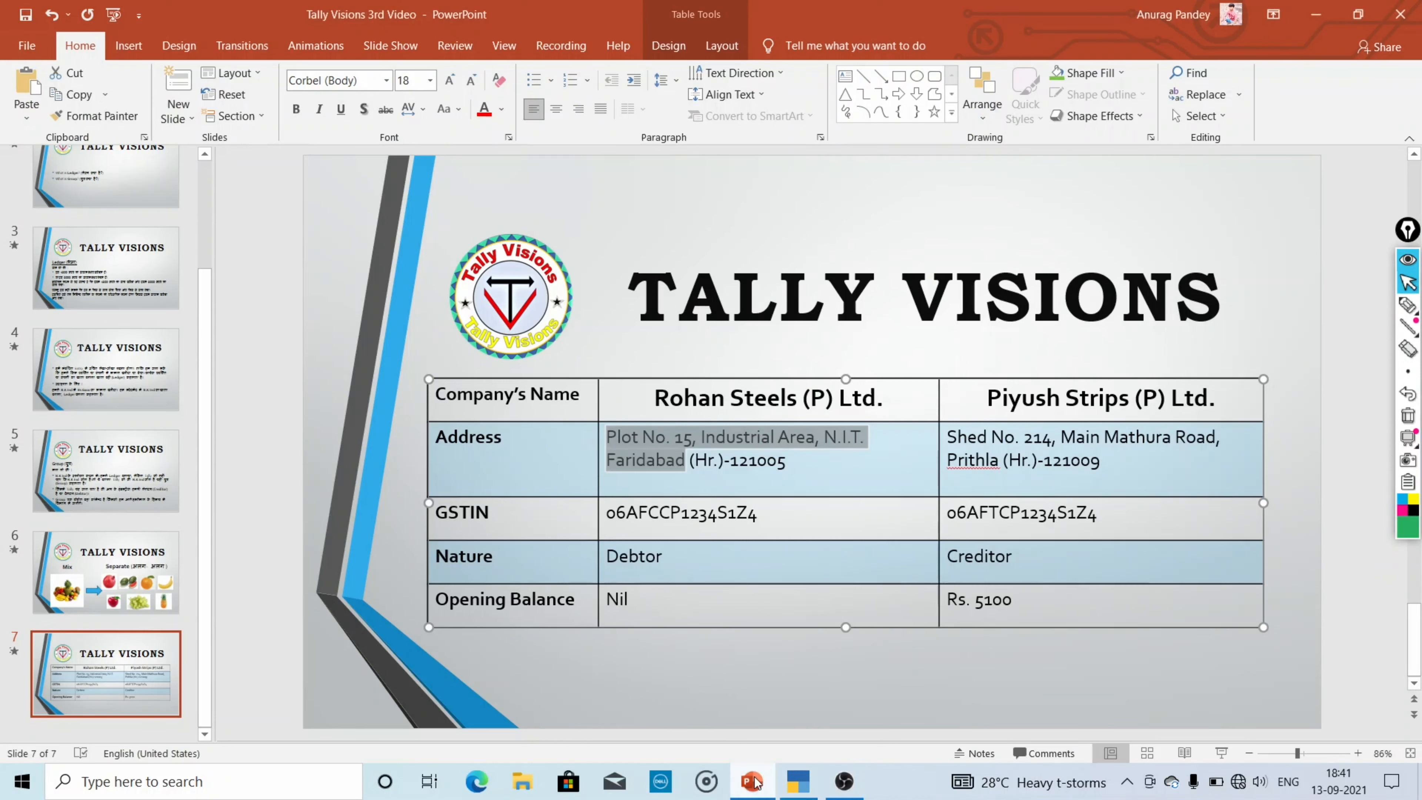
click(798, 781)
text(12100)
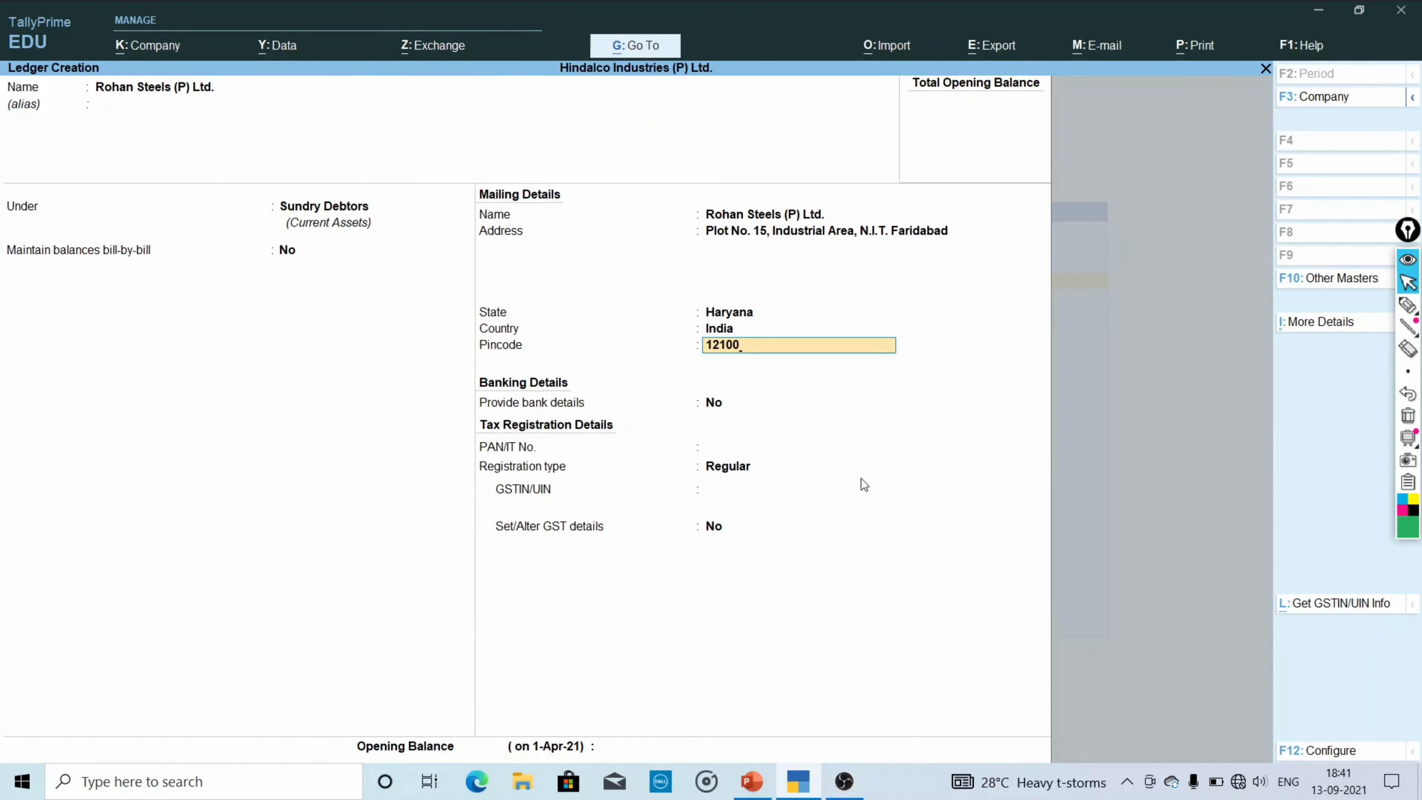
text(5)
key(Return)
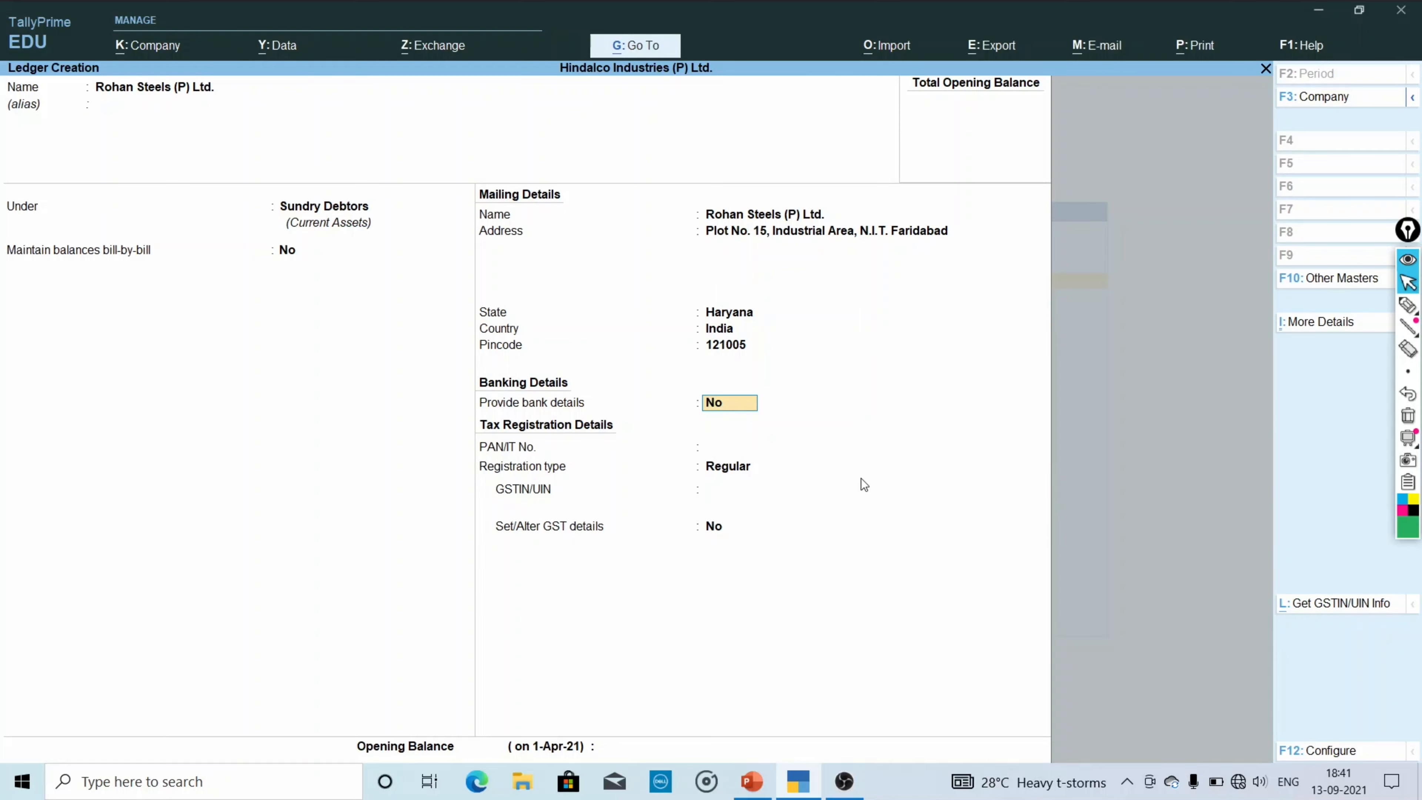
- Enable bank details and look through the available transaction types, leaving the form without adding any
text(y)
key(Return)
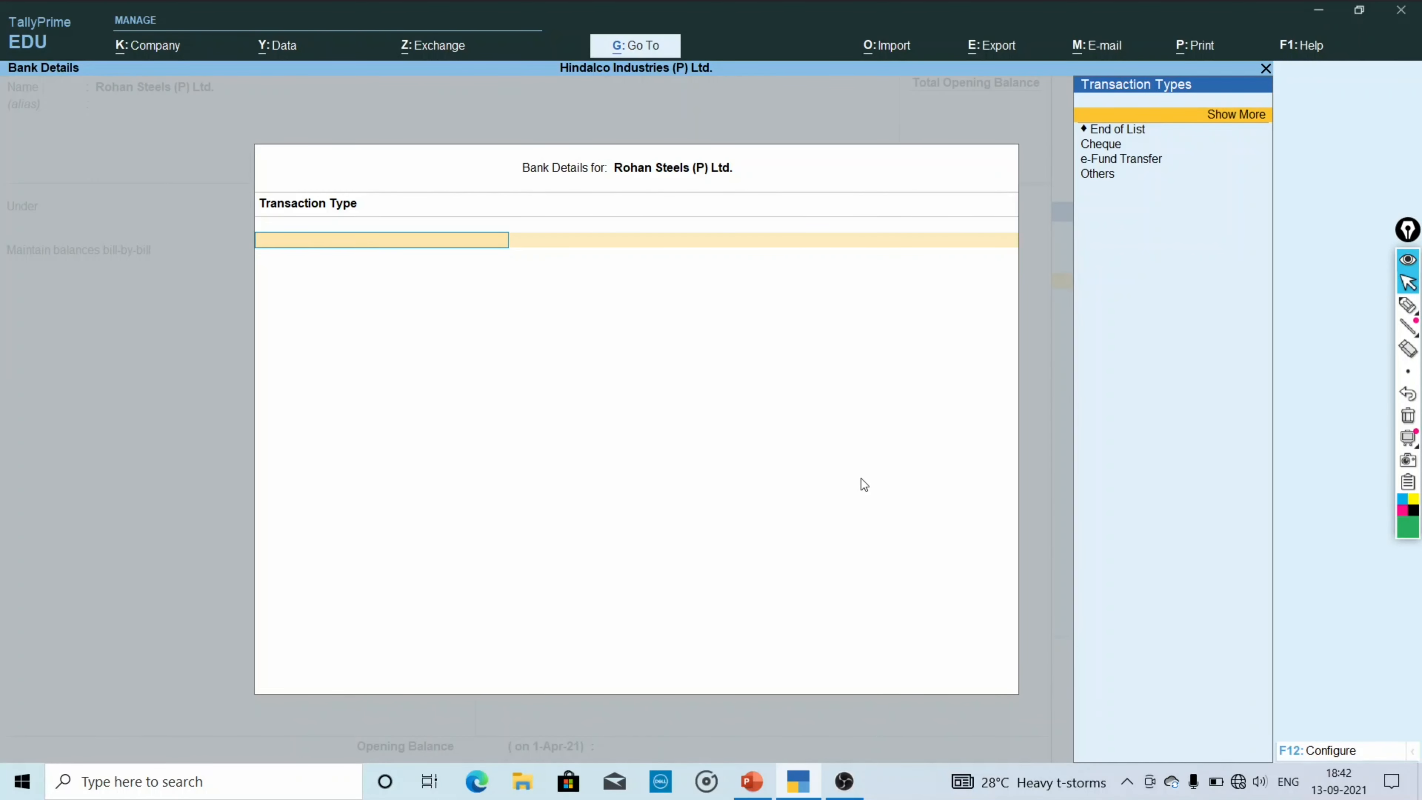
key(Down)
key(Down)
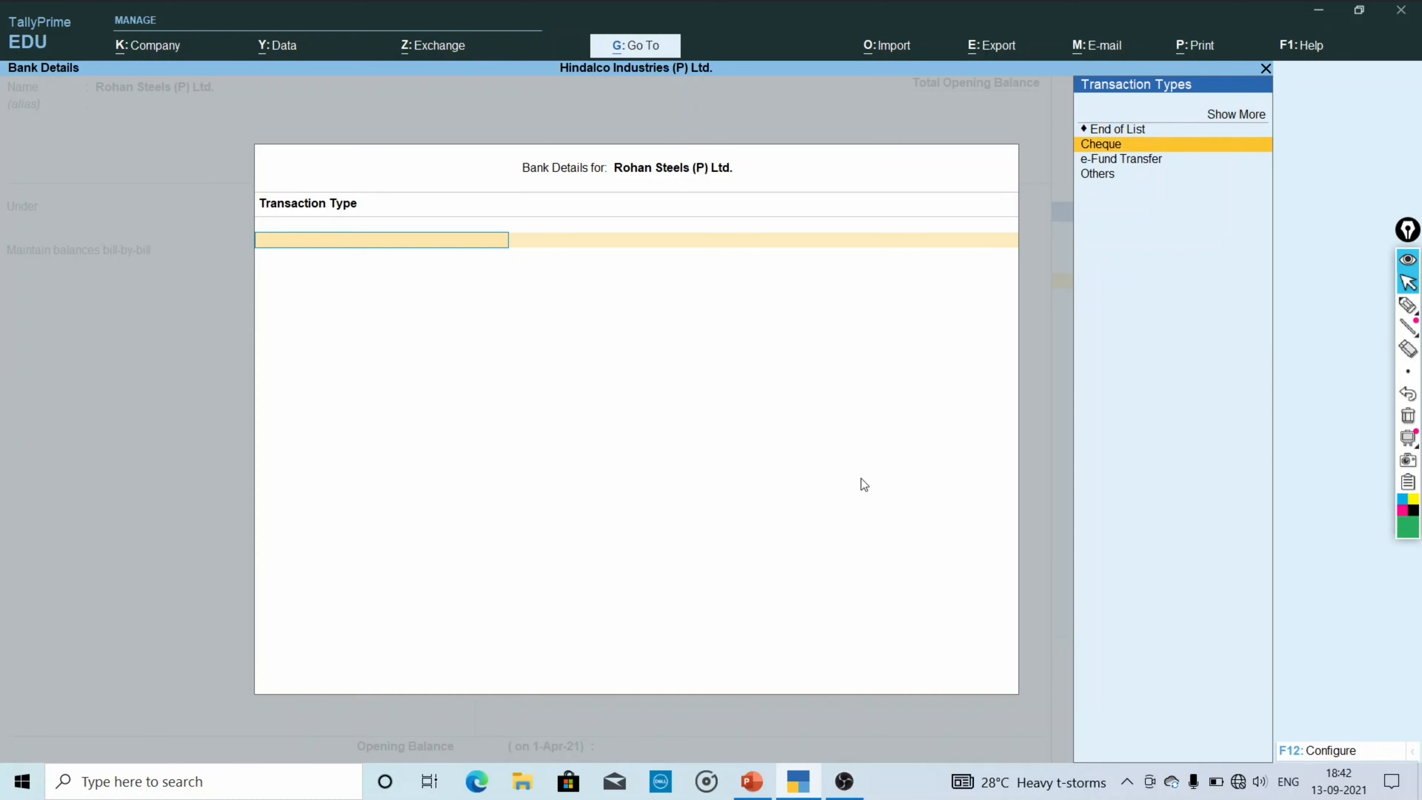
key(Down)
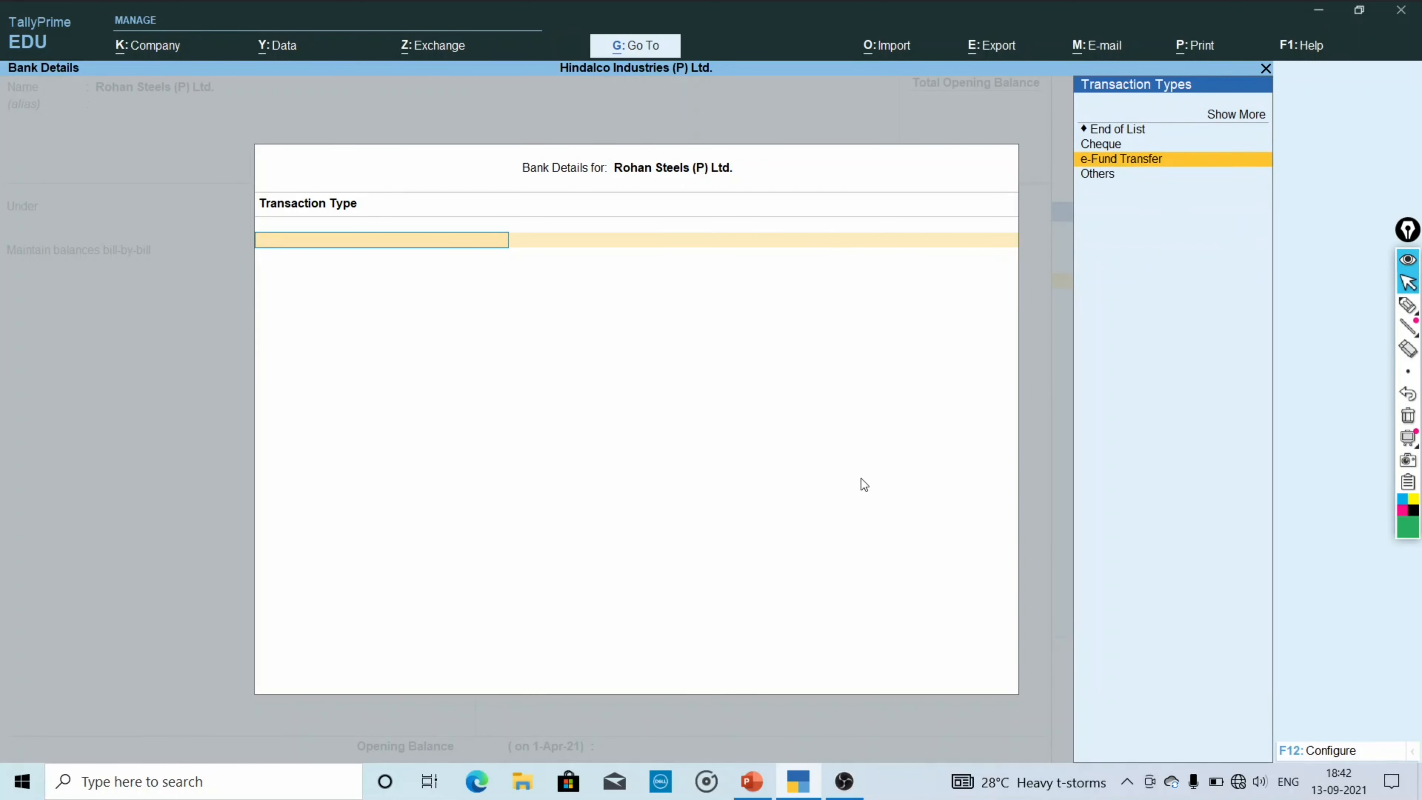
key(Down)
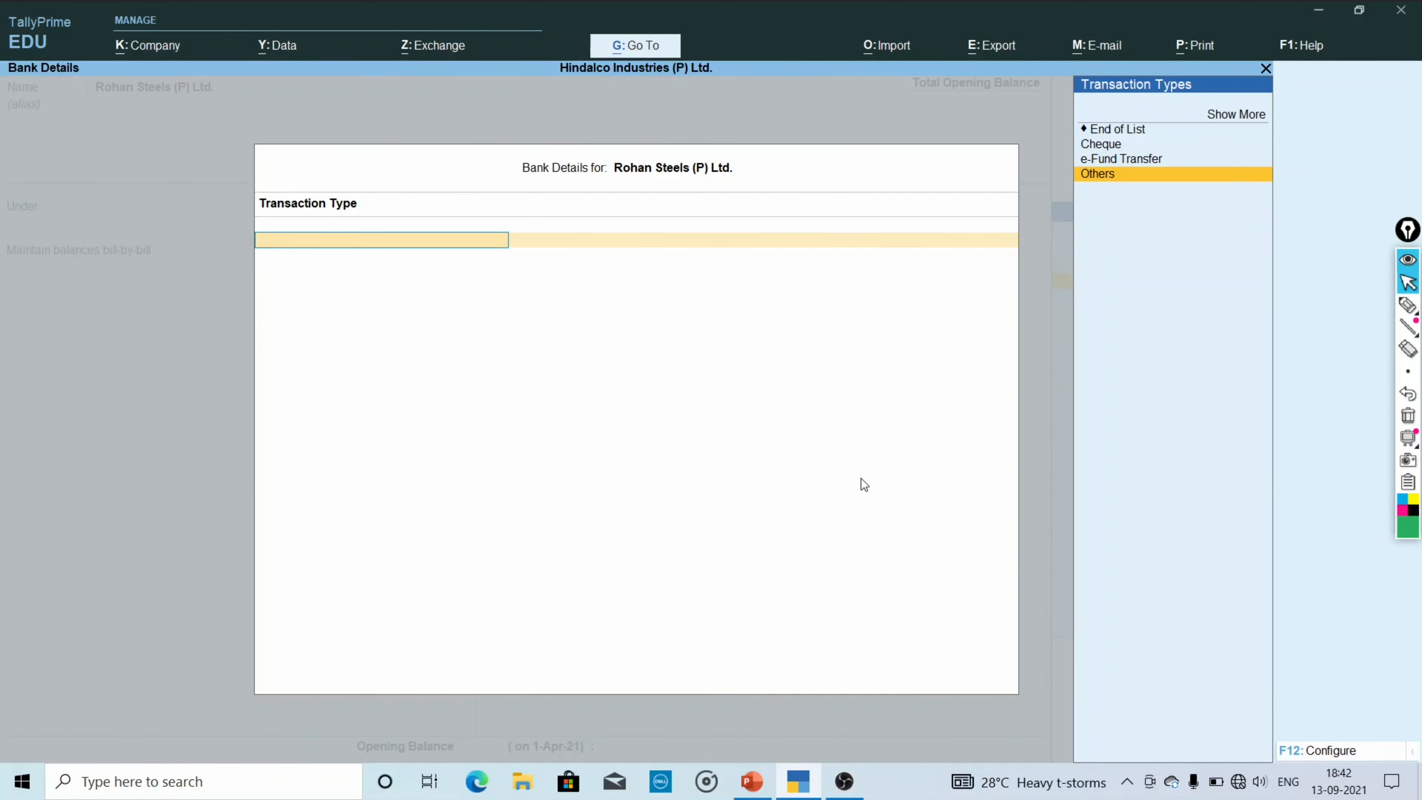
key(Escape)
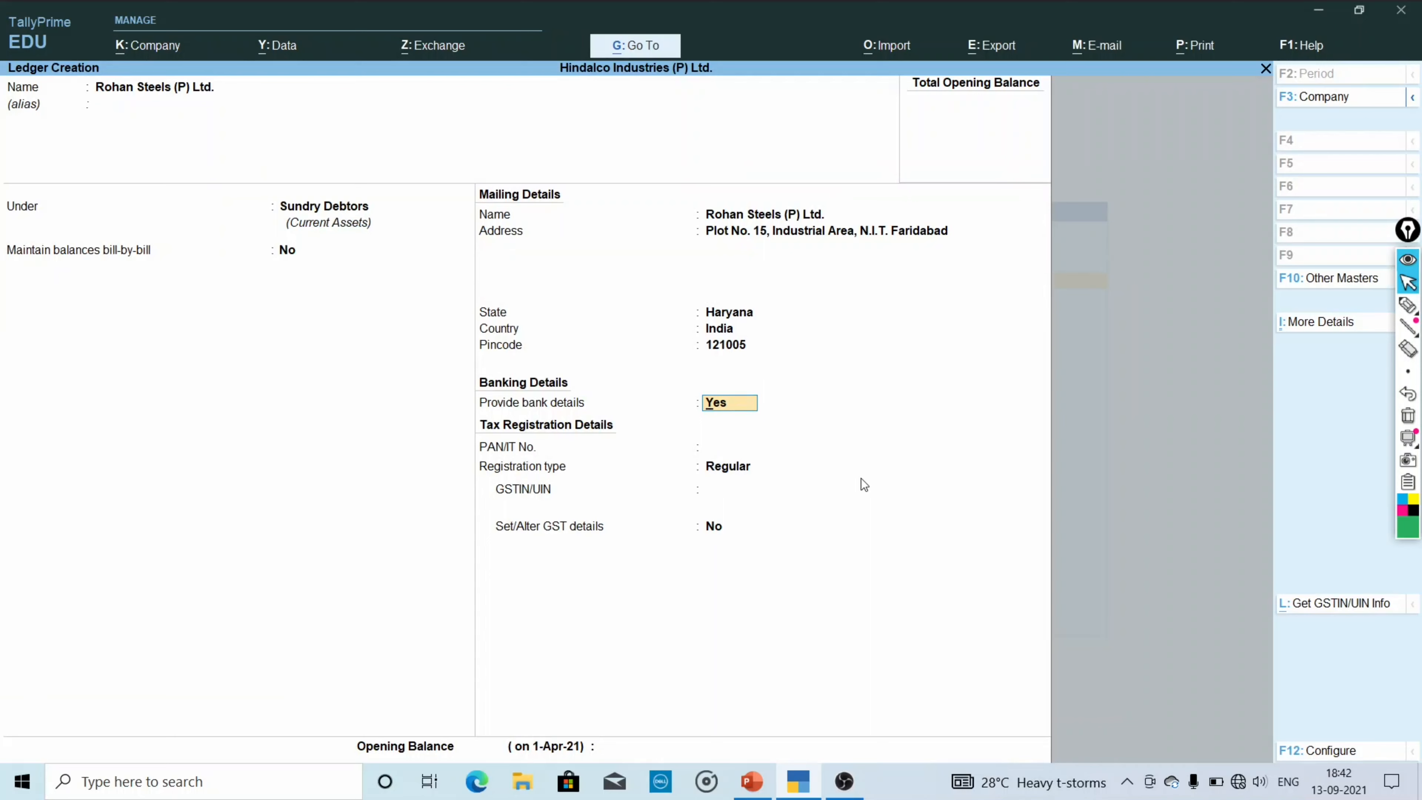
- Set Provide bank details to No and leave the PAN/IT number blank
text(n)
key(Return)
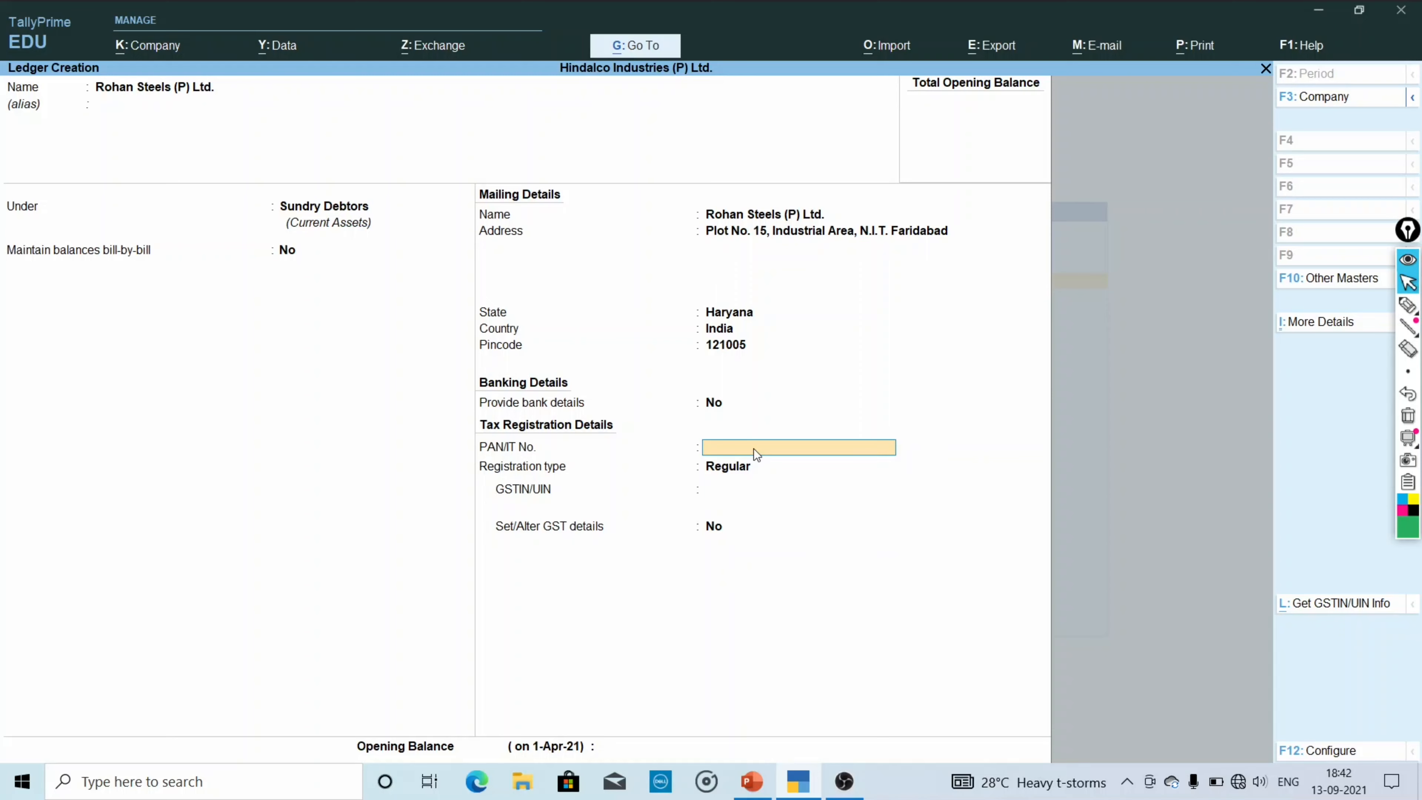
key(Return)
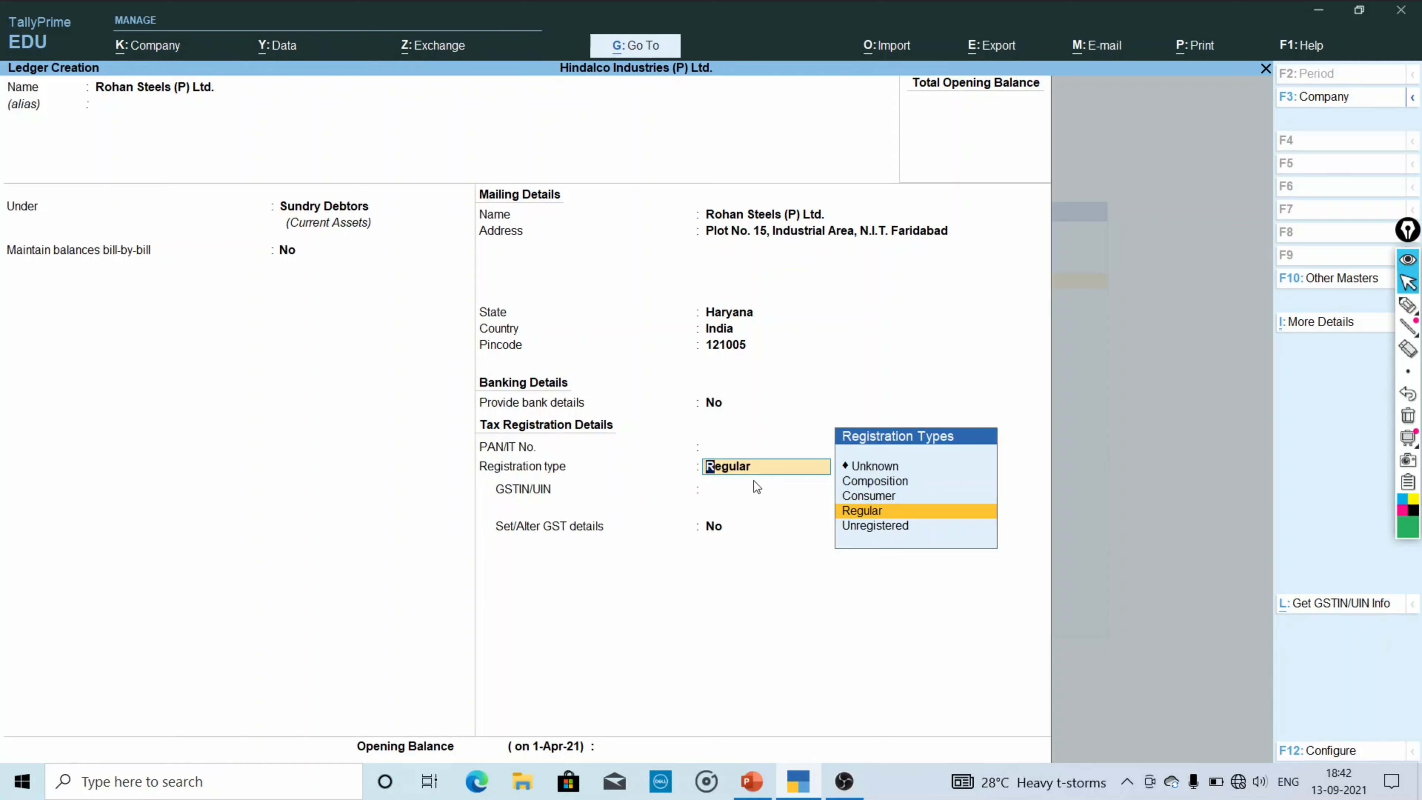
- Look through the available registration types for the Rohan Steels (P) Ltd. ledger, from Unknown to Unregistered
key(Up)
key(Up)
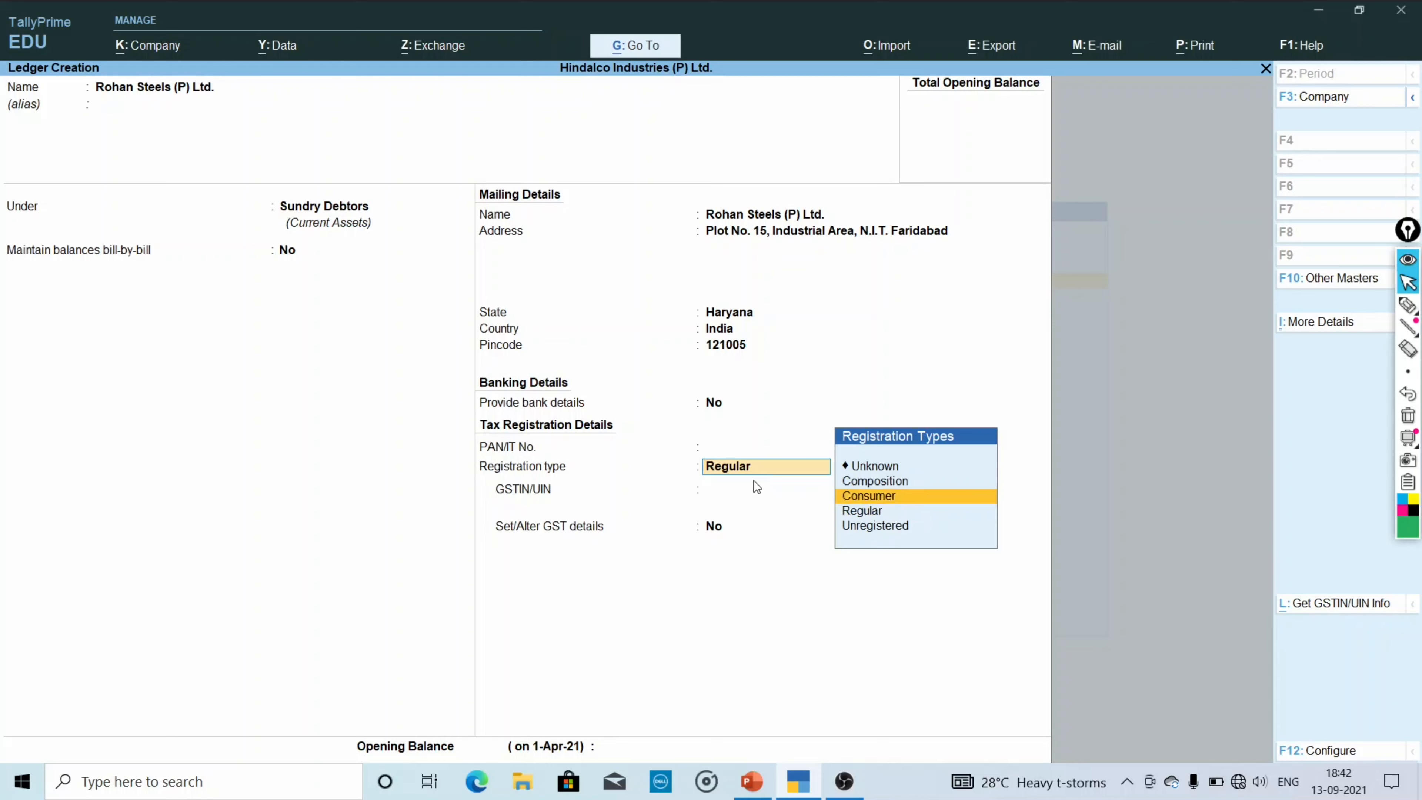
key(Up)
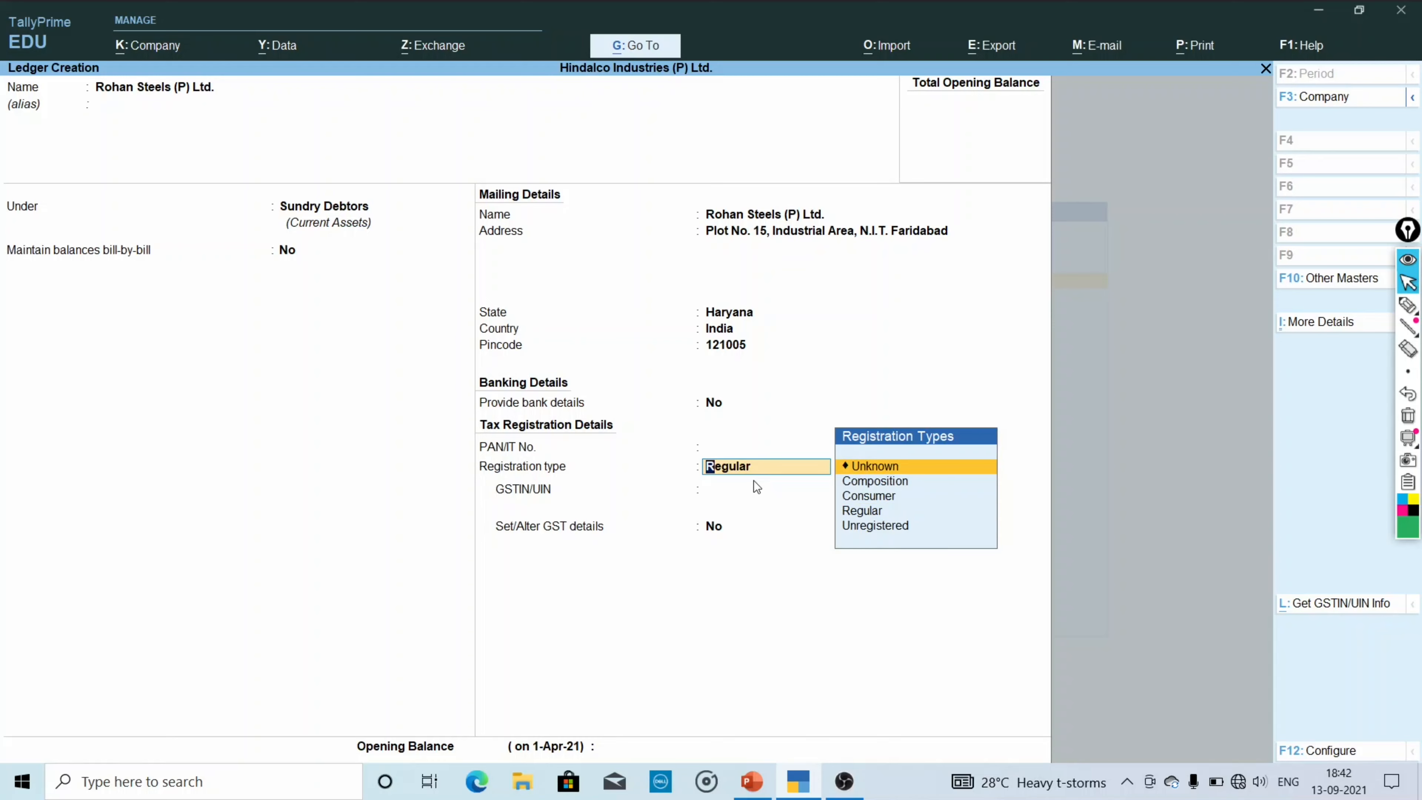
key(Down)
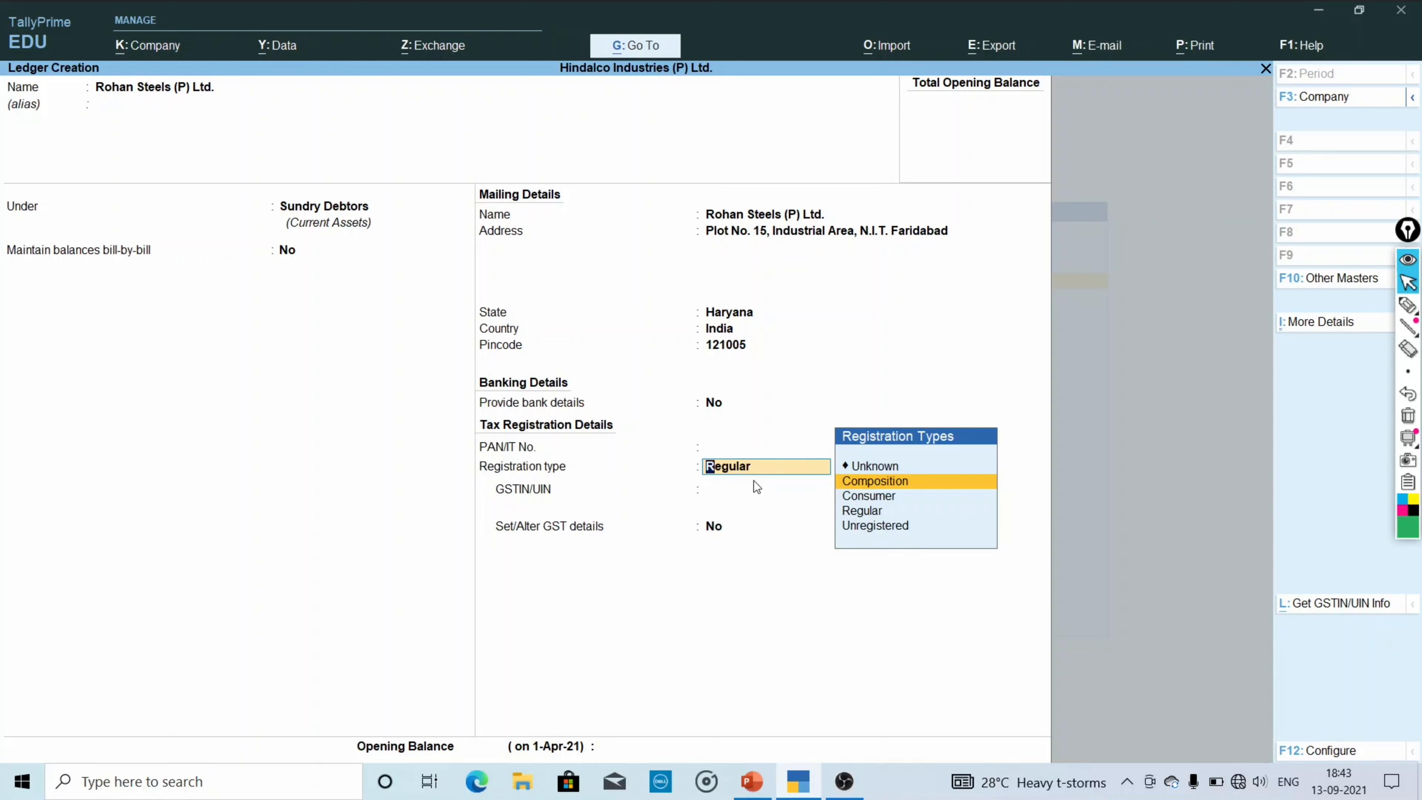
key(Down)
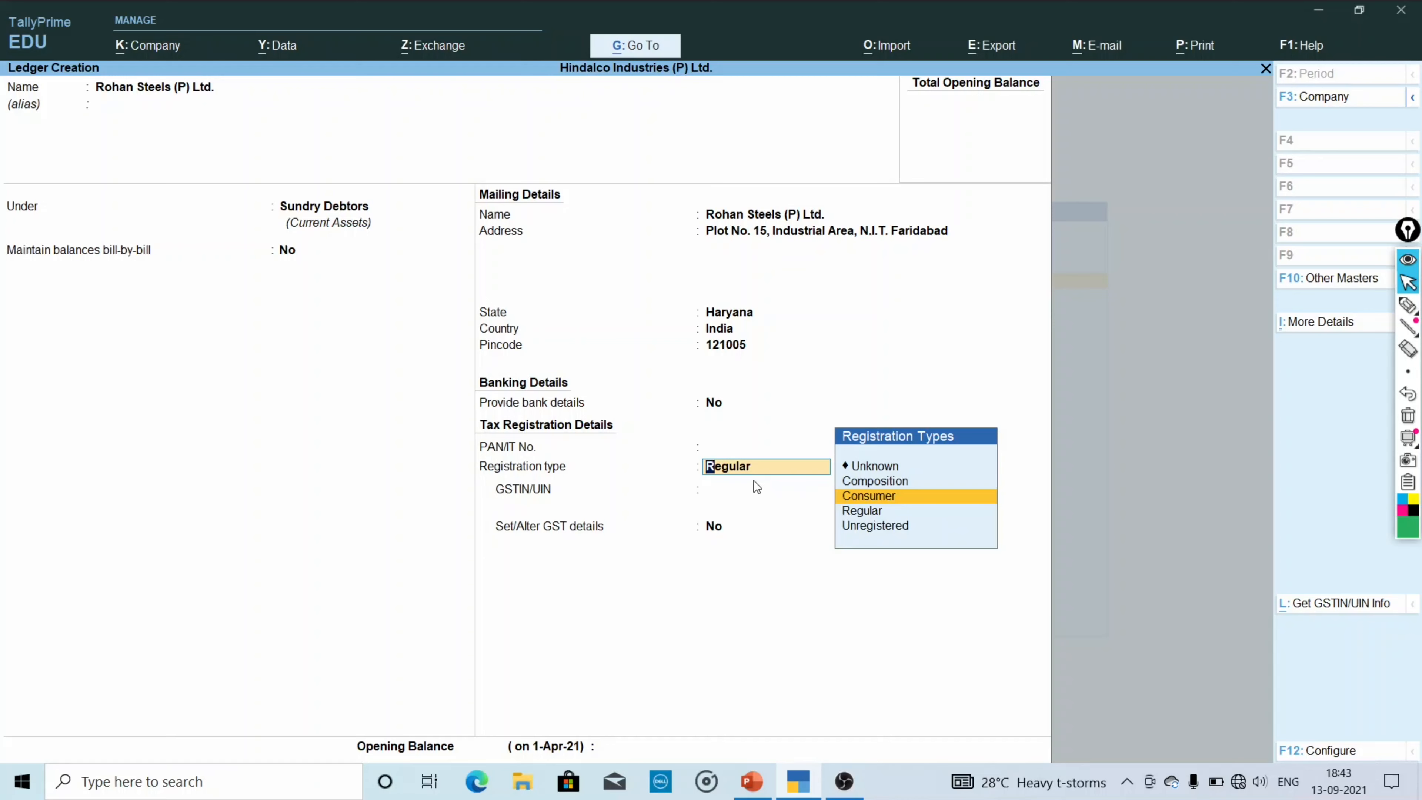
key(Down)
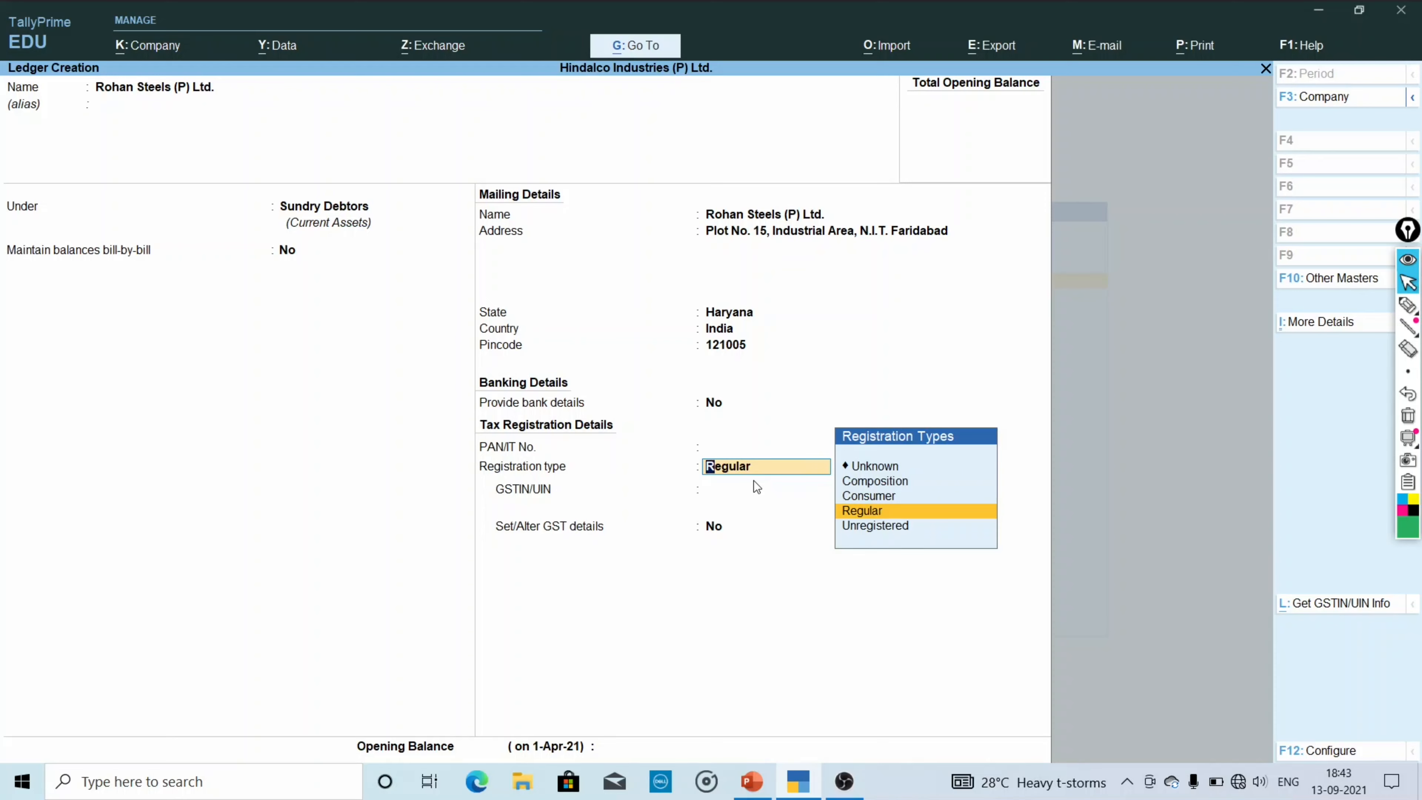
key(Down)
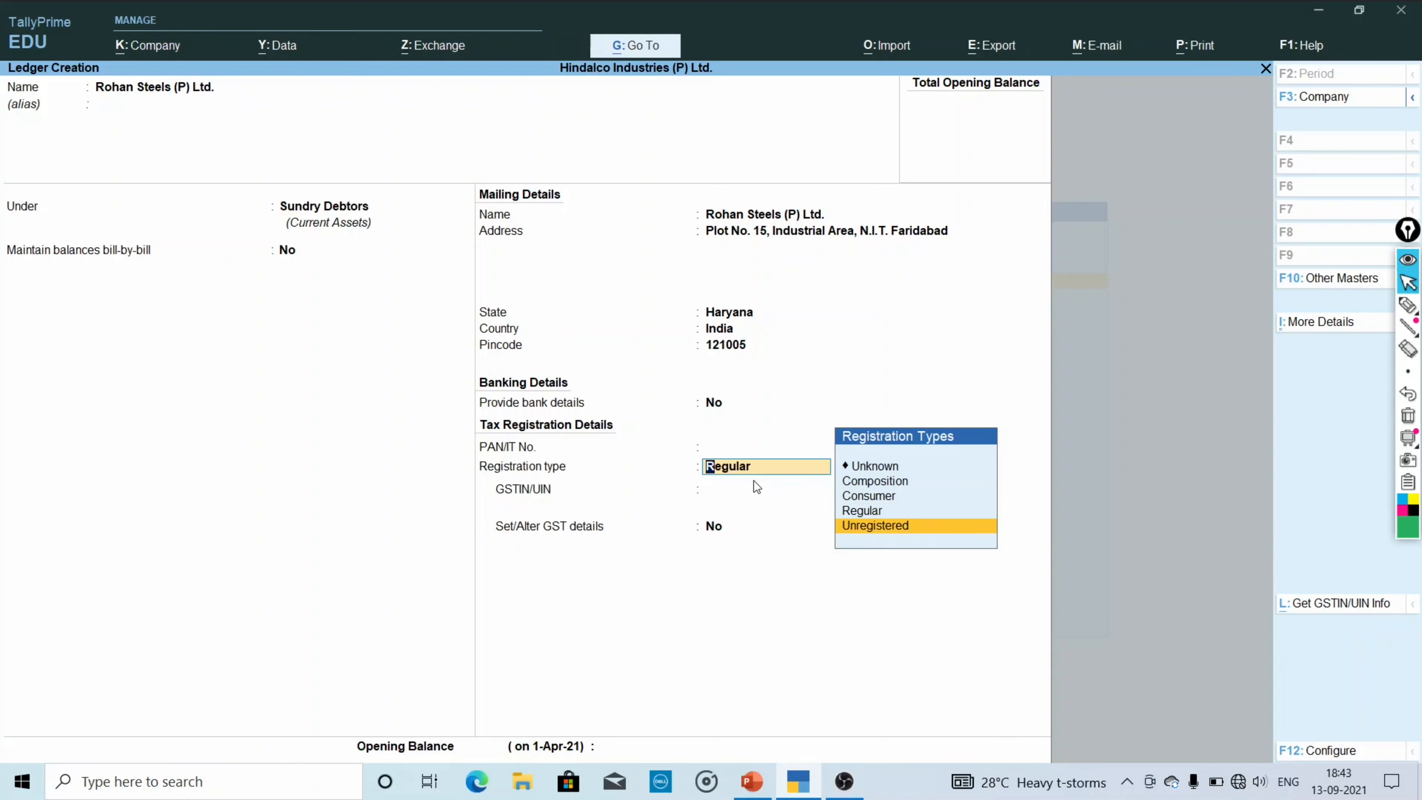
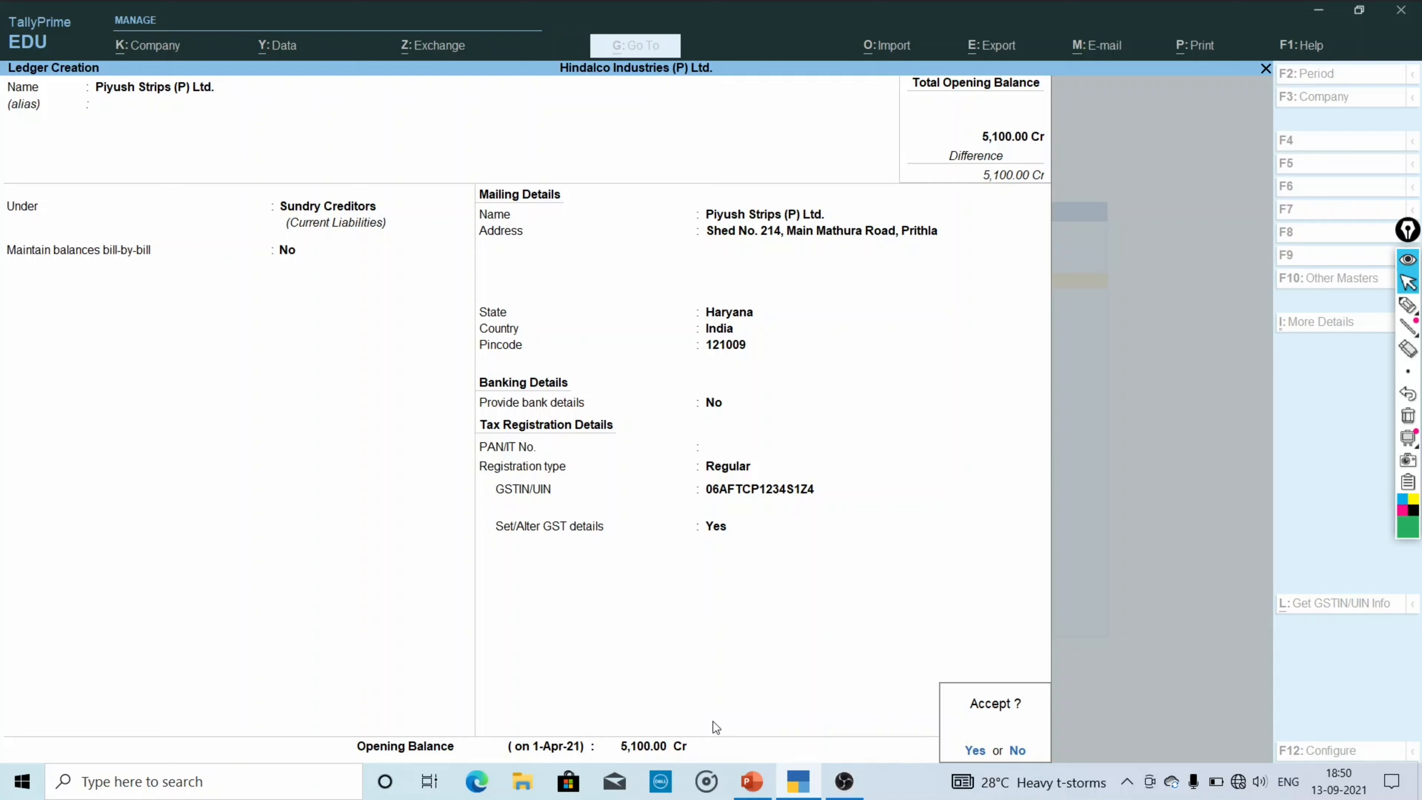
- Save the Piyush Strips (P) Ltd. ledger and return to the Gateway of Tally
key(Return)
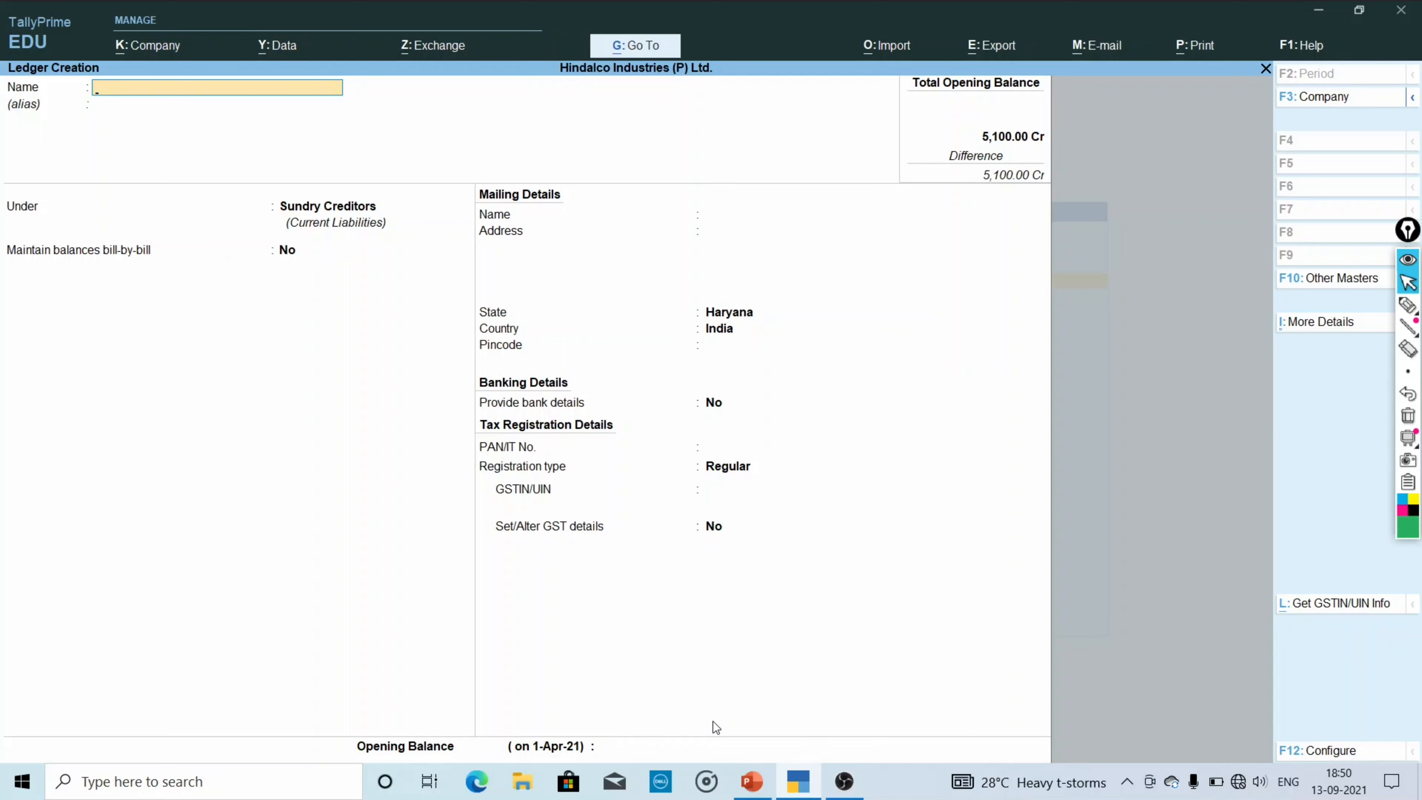
key(Escape)
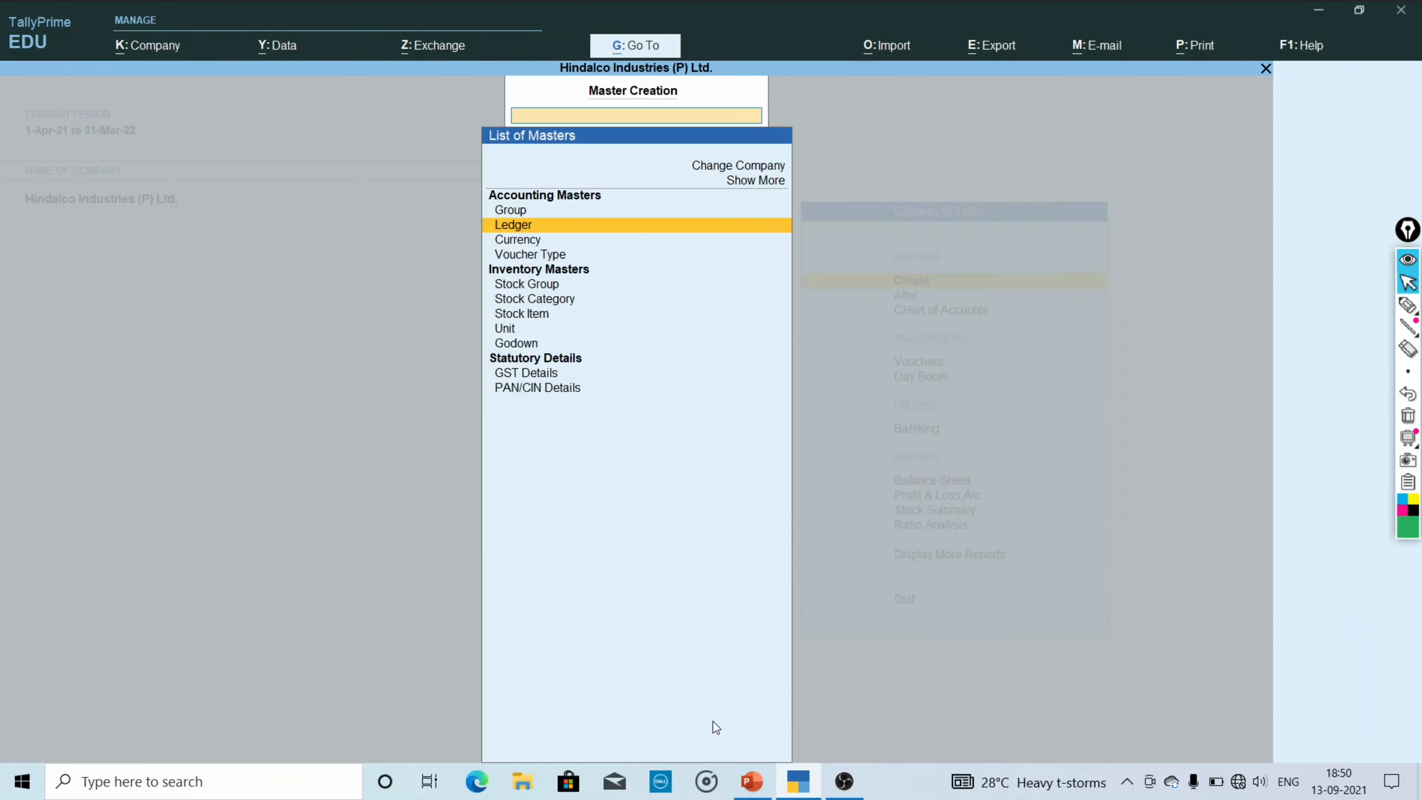
key(Escape)
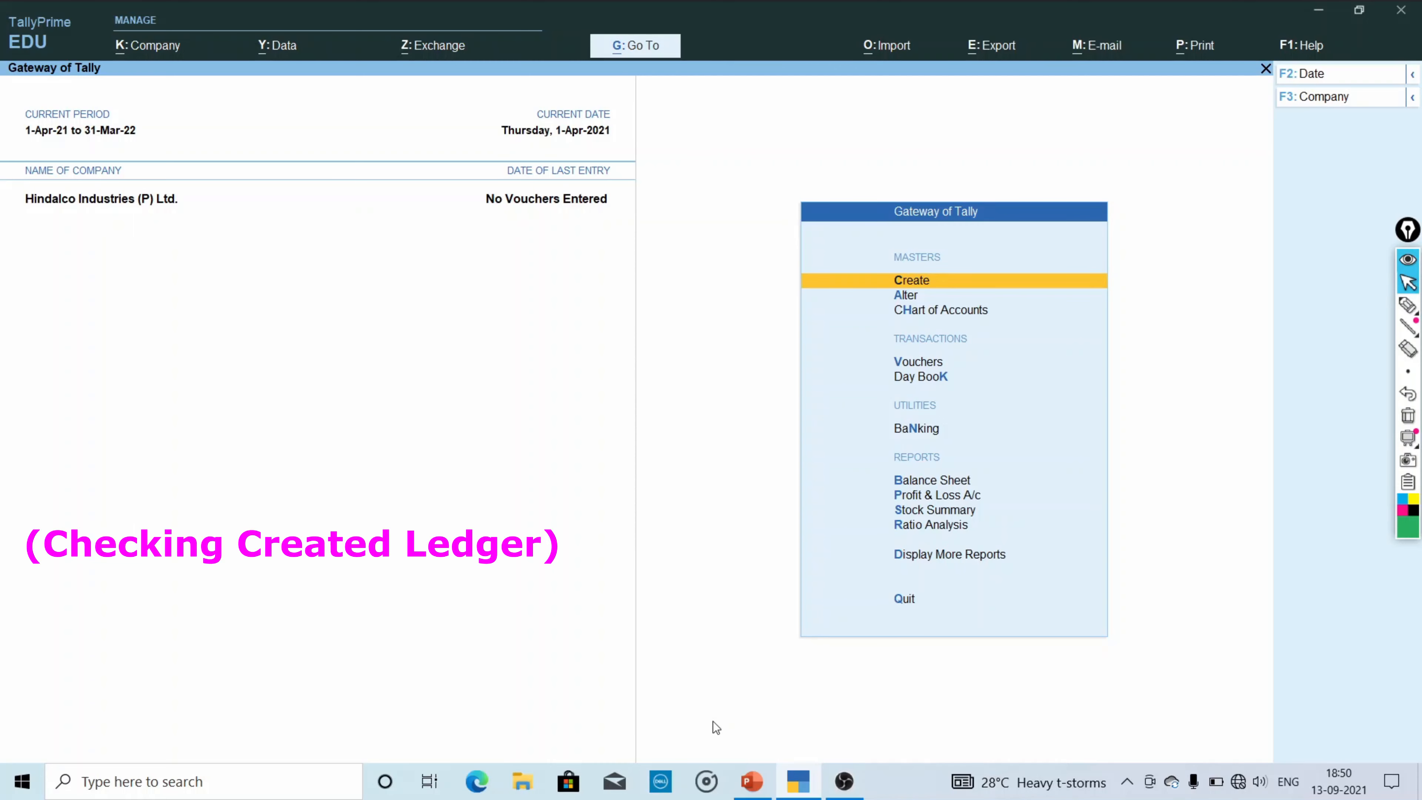
- Check the created party ledgers in the alteration list and open the Rohan Steels (P) Ltd. ledger
key(Down)
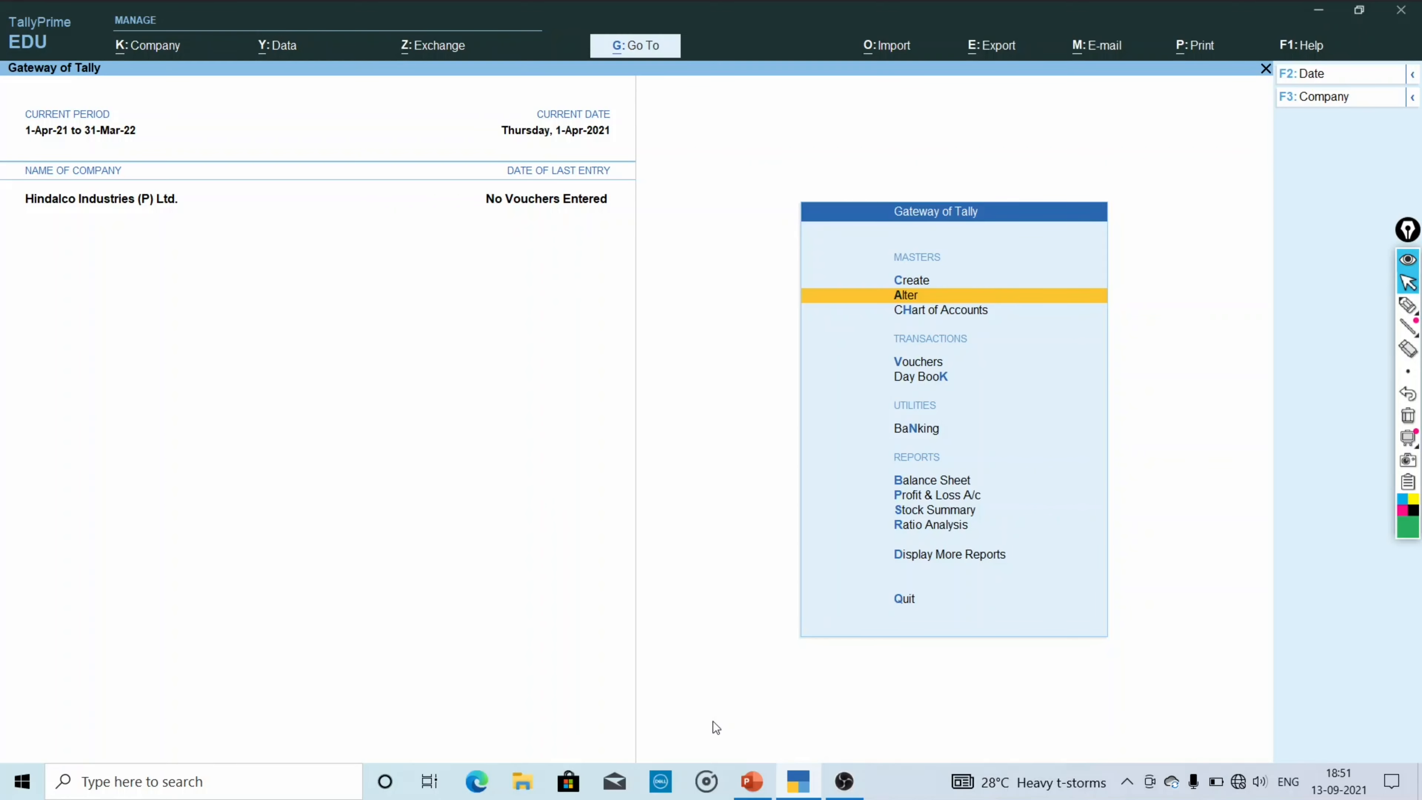
key(Return)
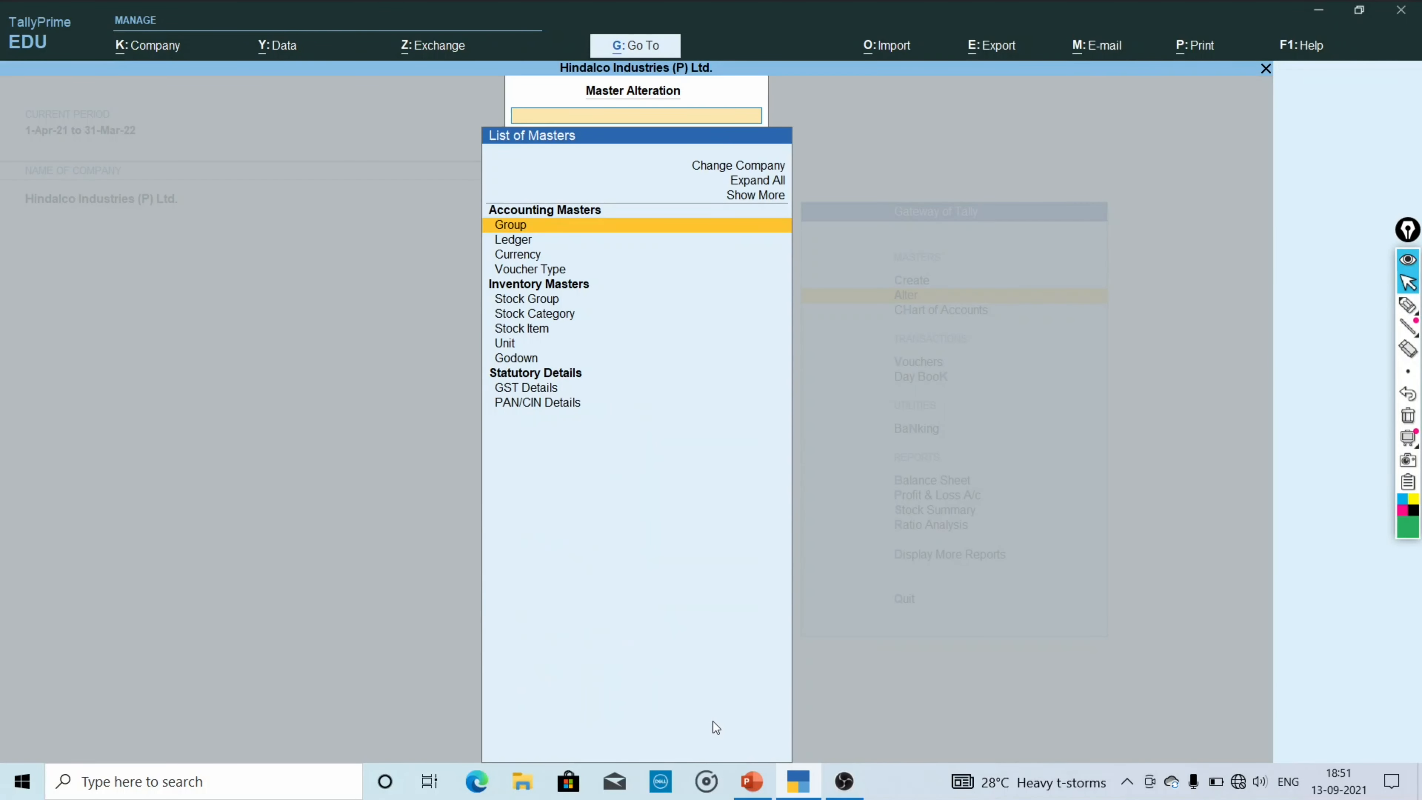
key(Down)
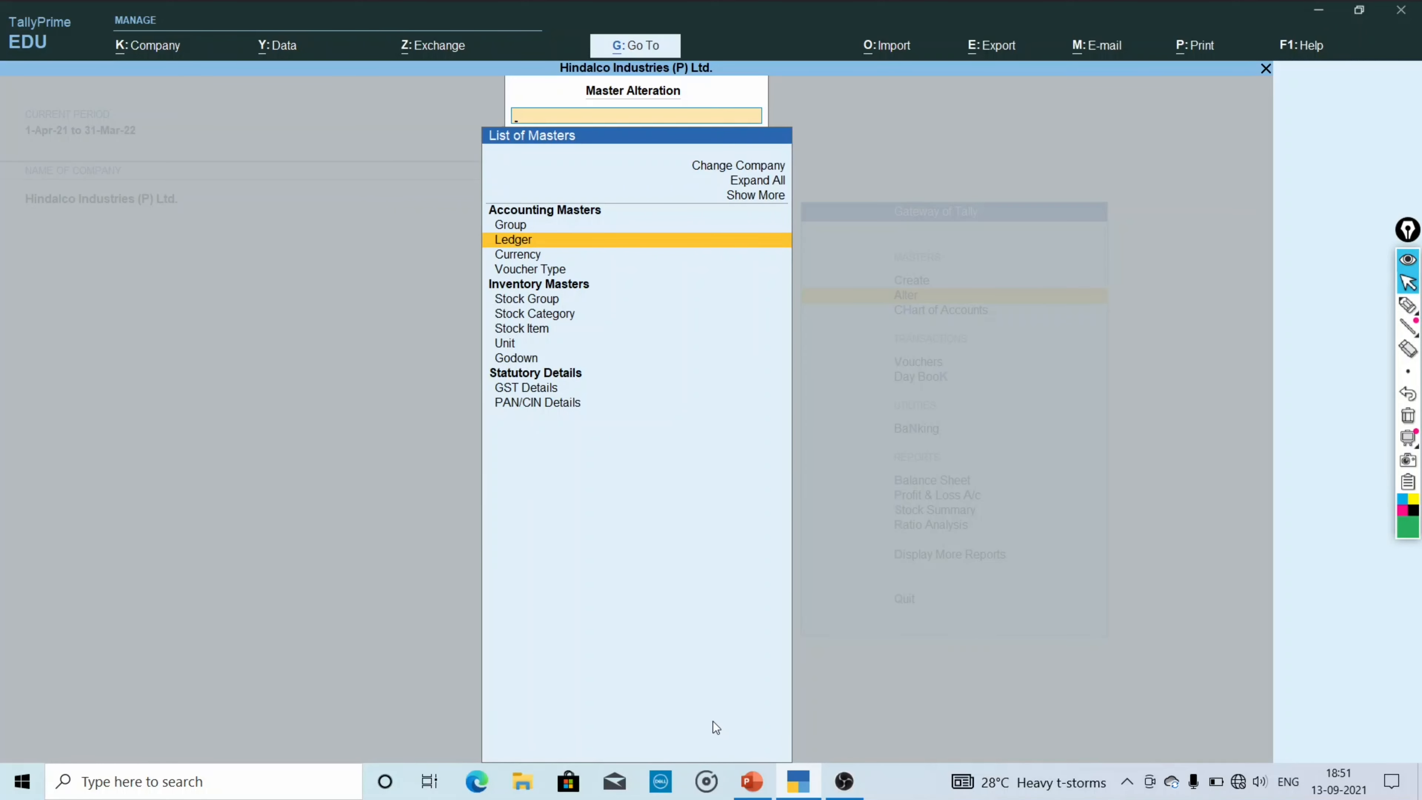
key(Return)
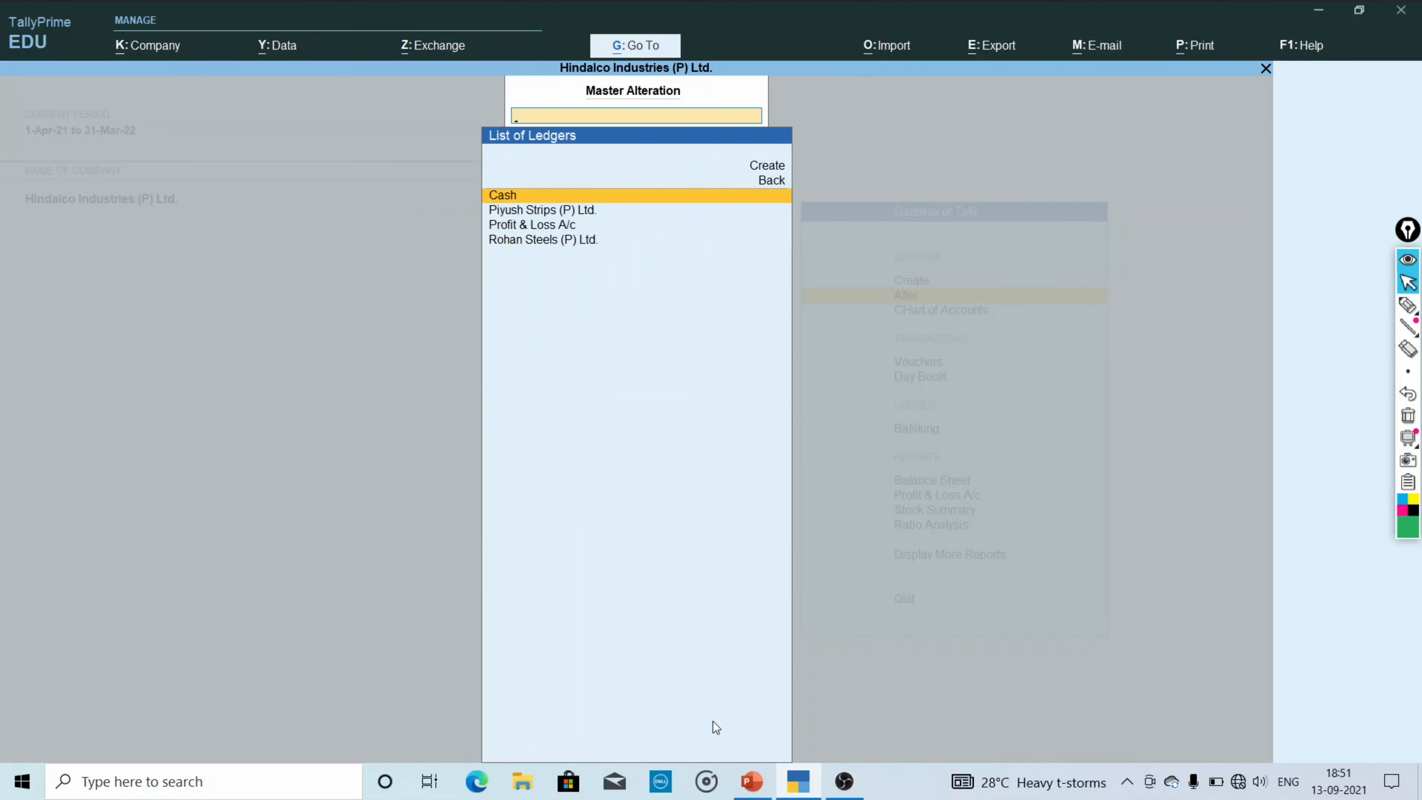
key(Down)
key(Down)
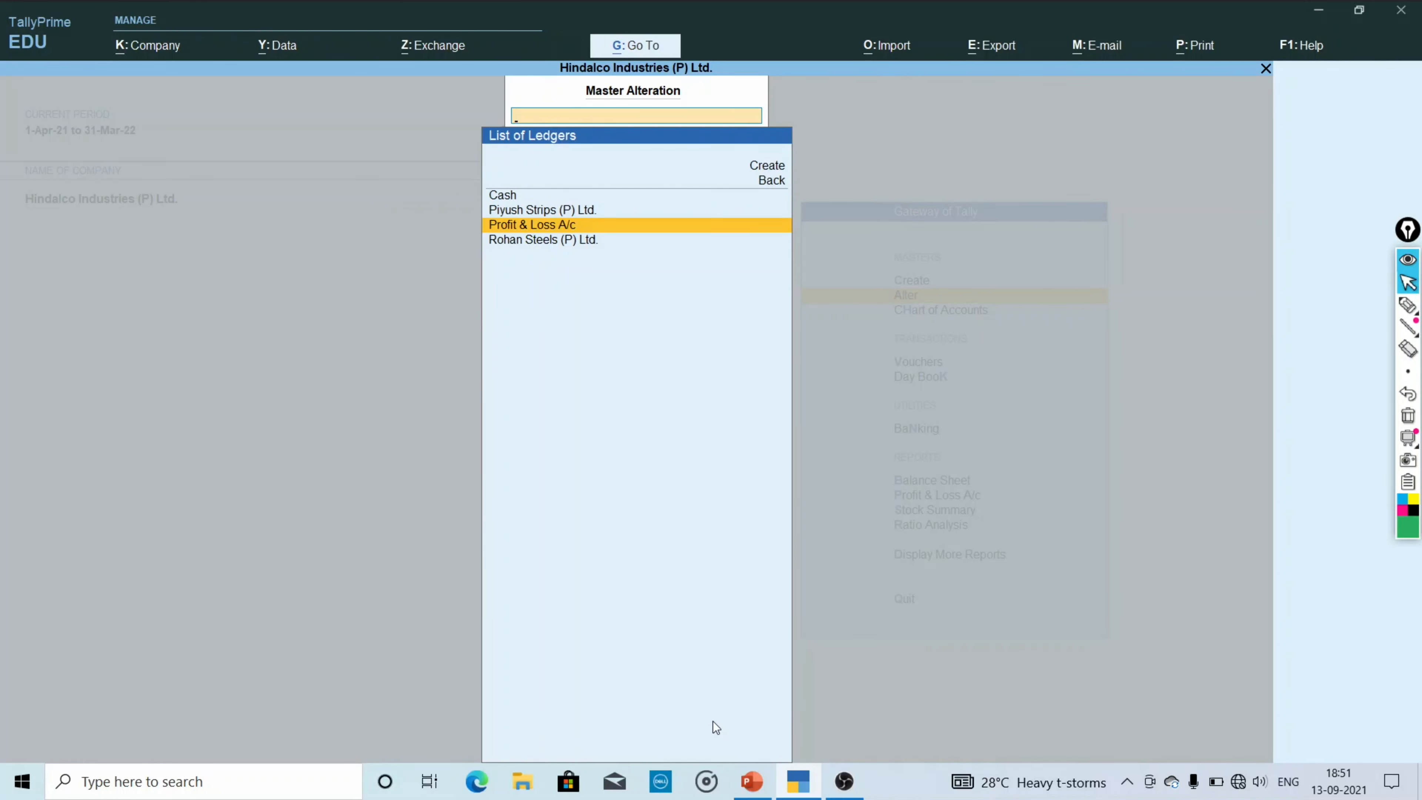
key(Up)
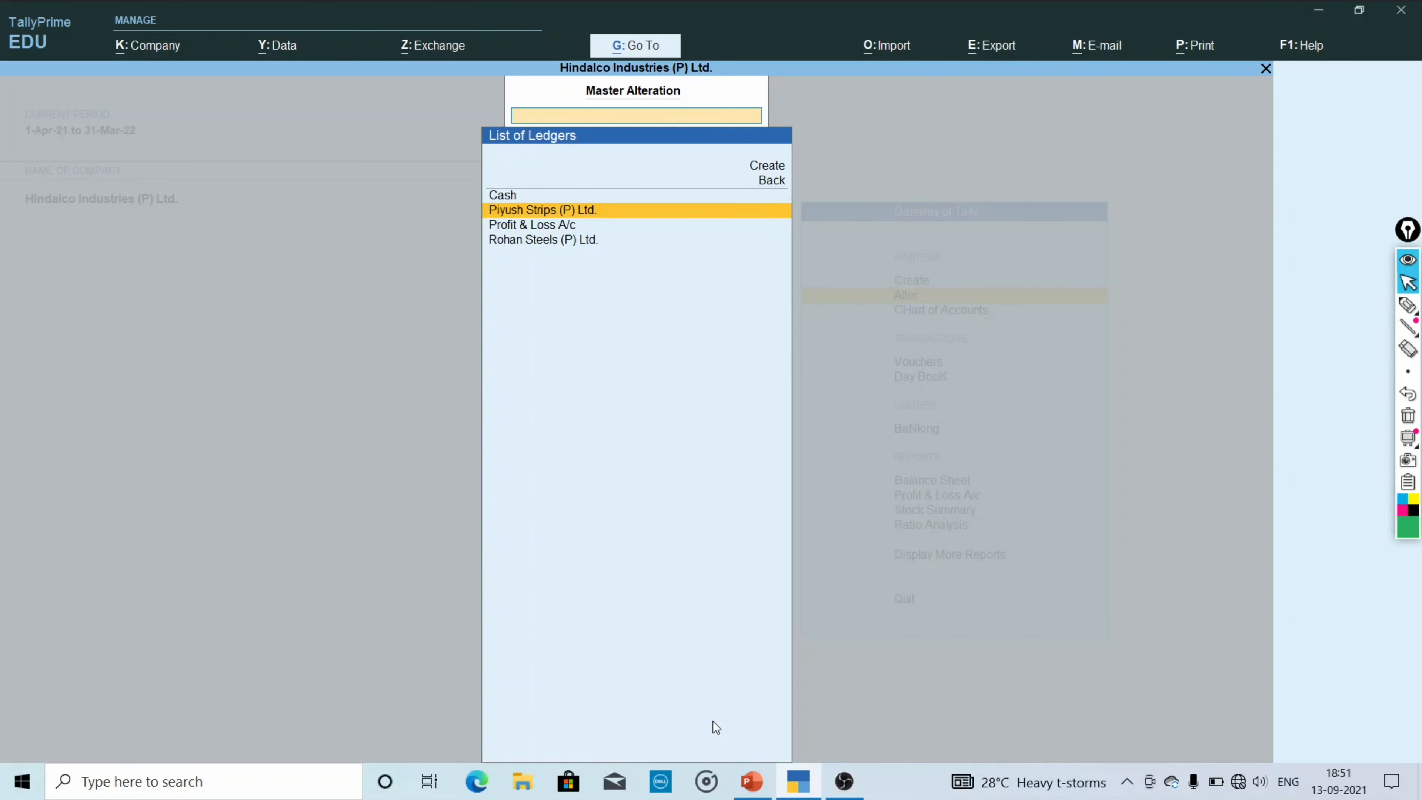
key(Down)
key(Down)
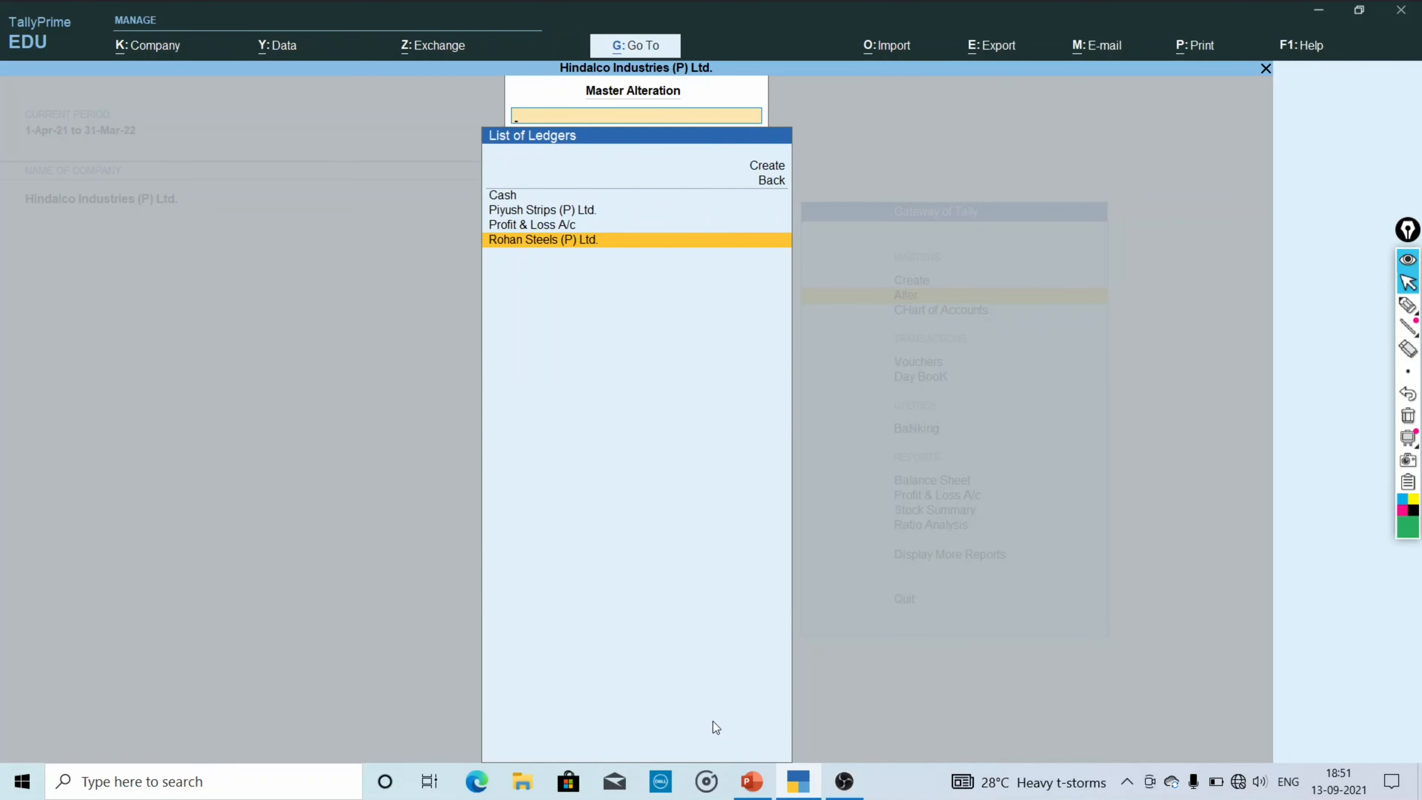
key(Return)
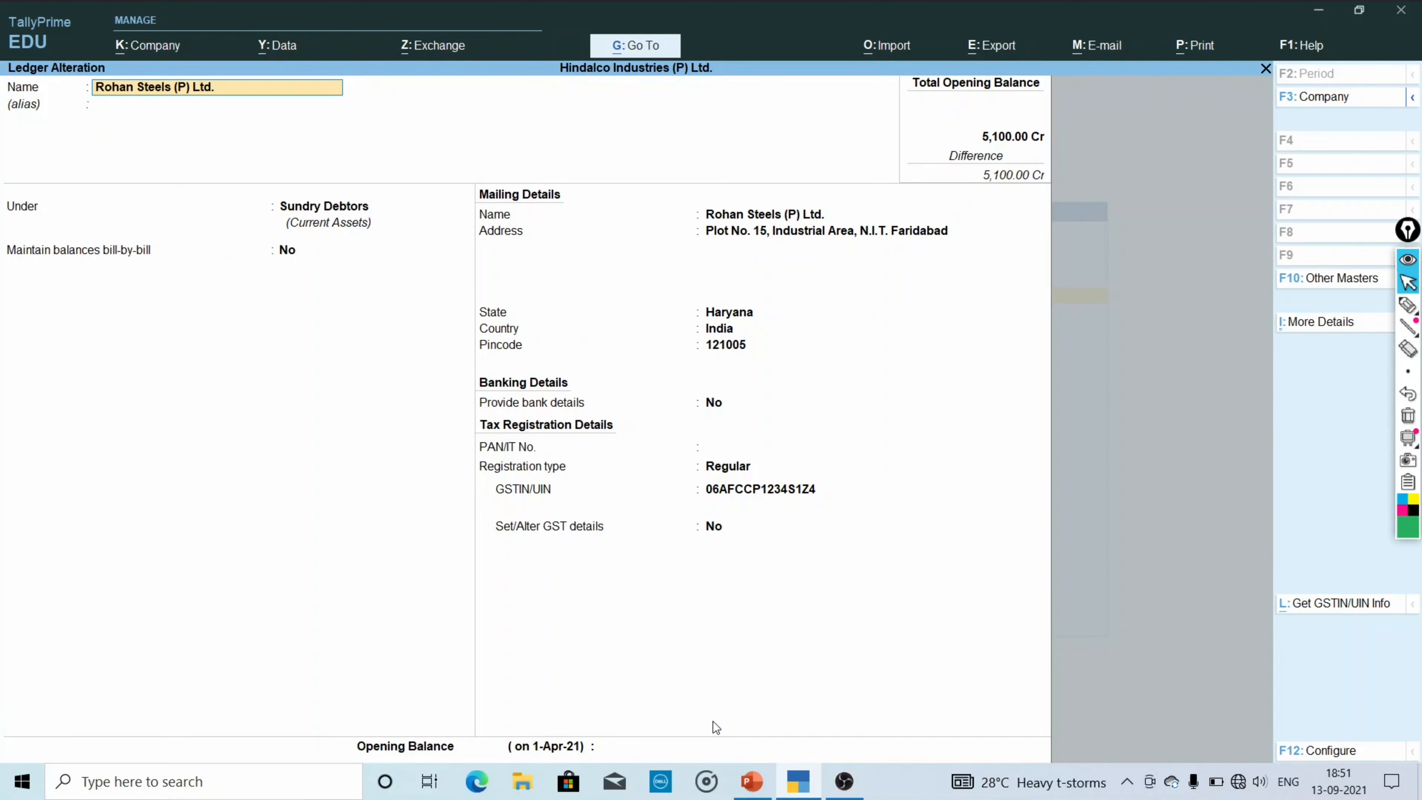
- Review the Rohan Steels ledger's fields through to the opening balance, accept the ledger and return to the Gateway of Tally
key(Return)
key(Return)
key(Return)
key(Return)
key(Return)
key(Return)
key(Return)
key(Return)
key(Return)
key(Return)
key(Return)
key(Return)
key(Return)
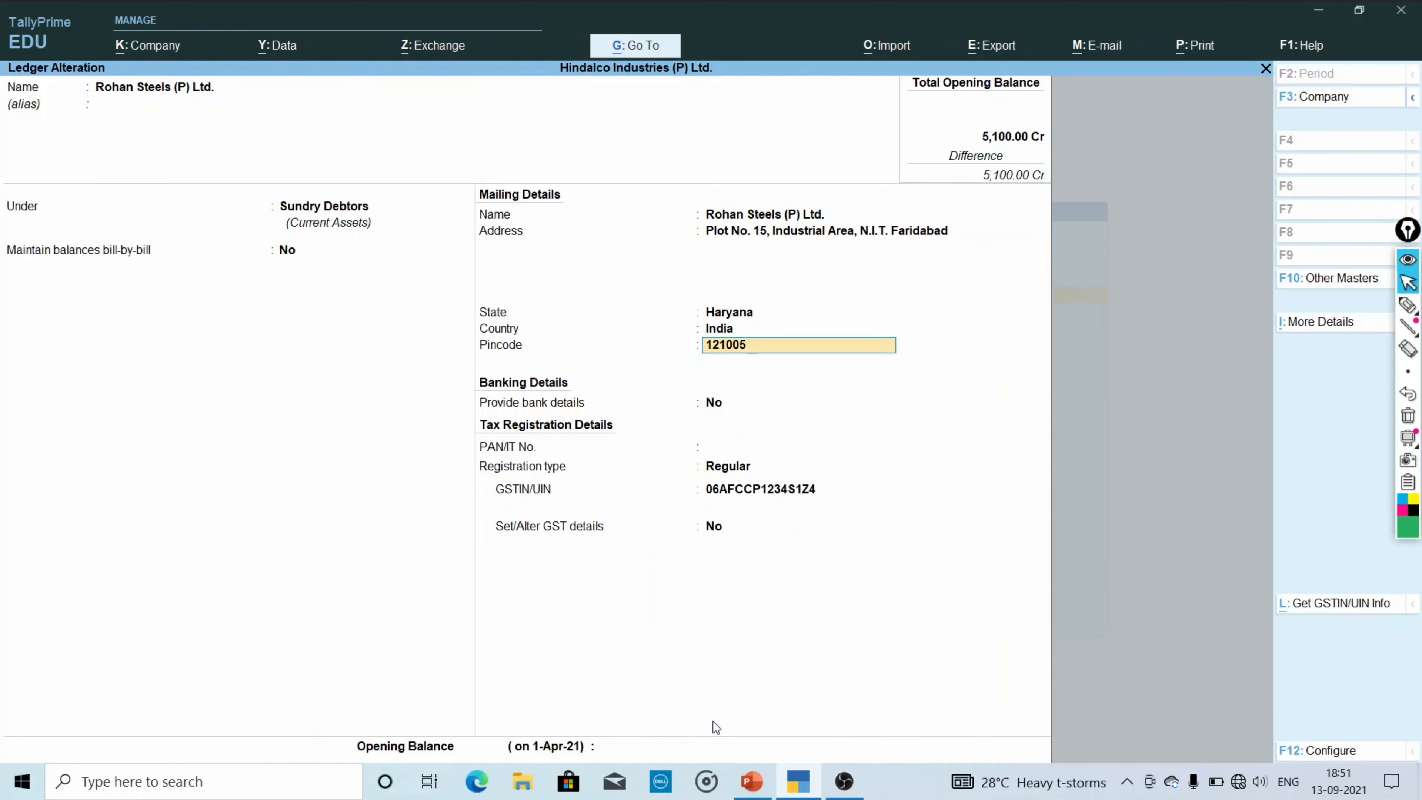
key(Return)
key(Return)
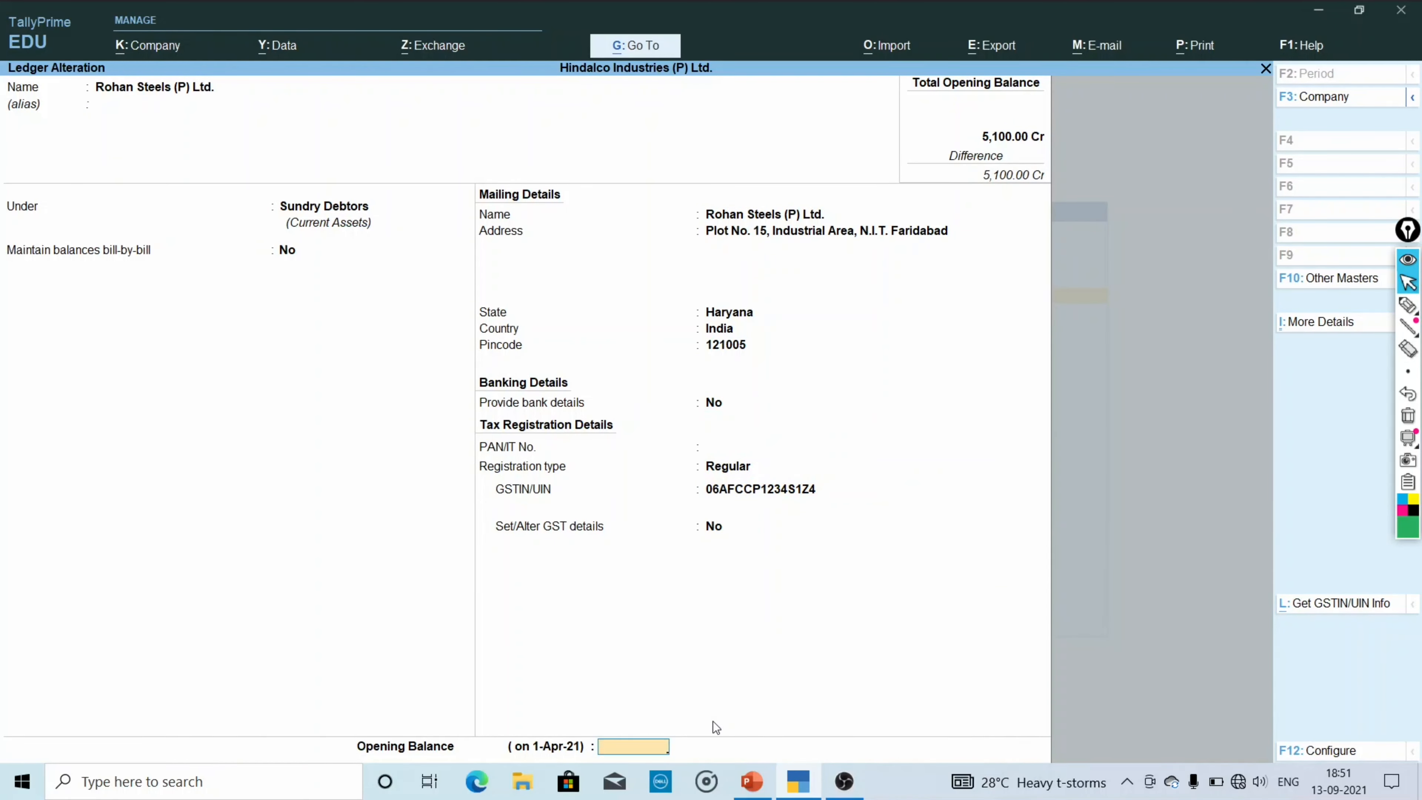
key(ctrl)
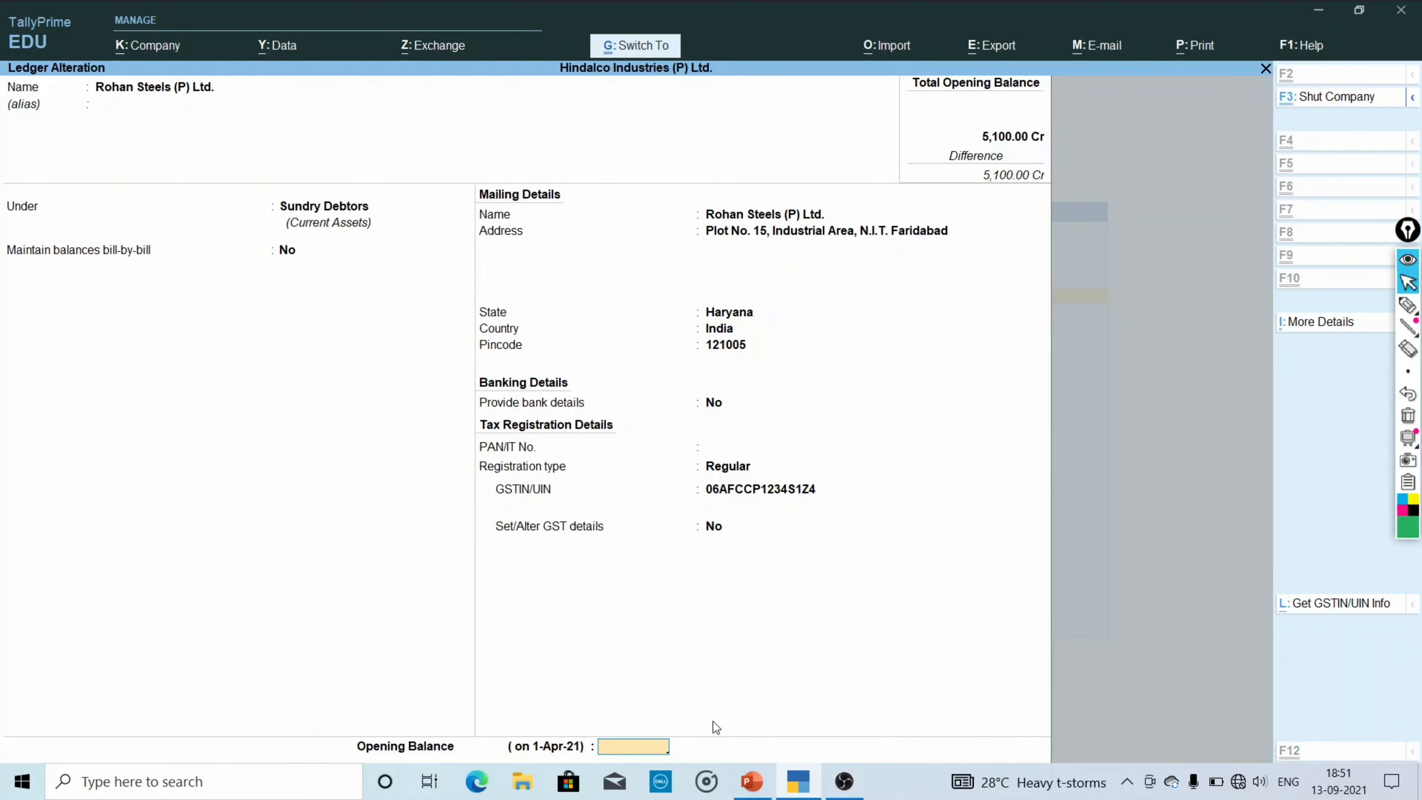
key(ctrl+a)
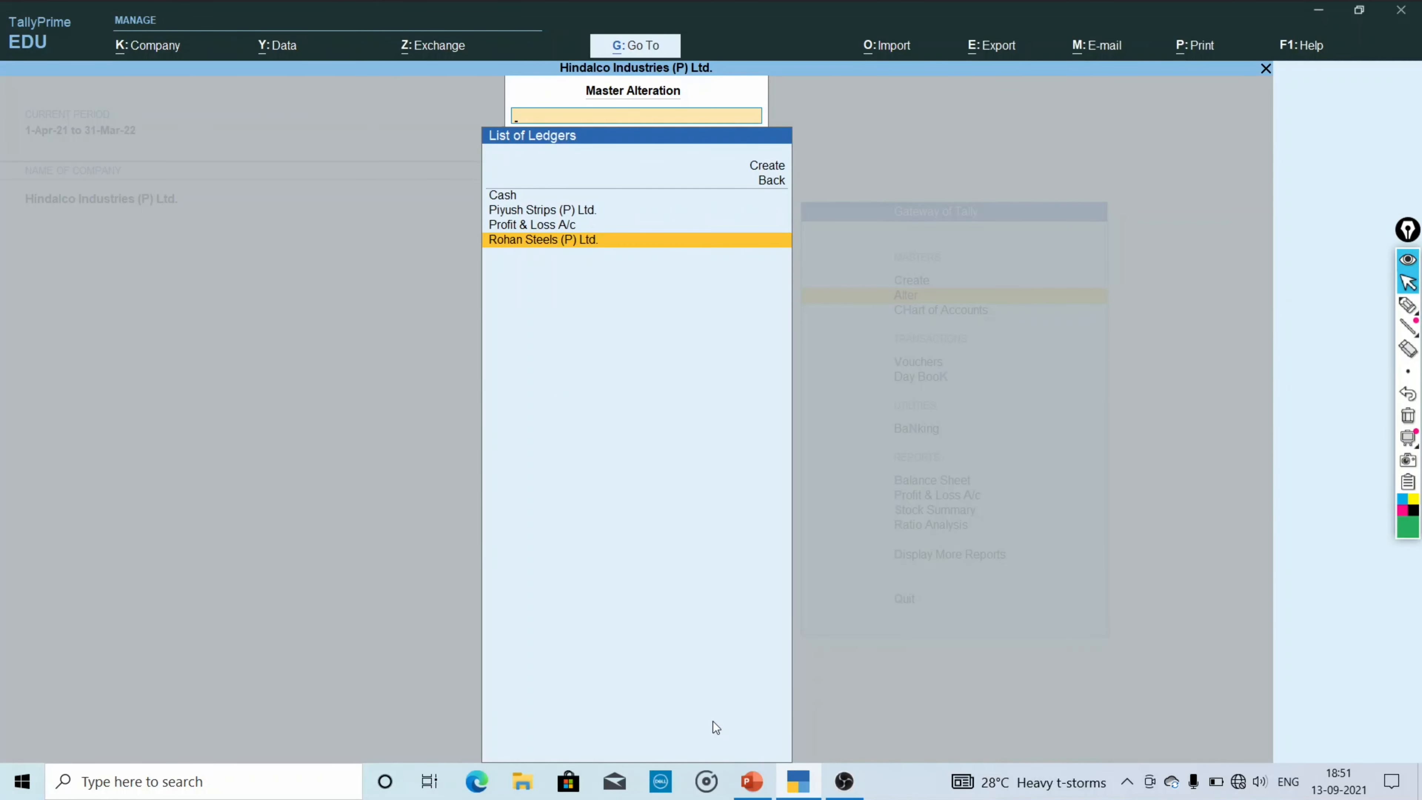
key(Escape)
key(Escape)
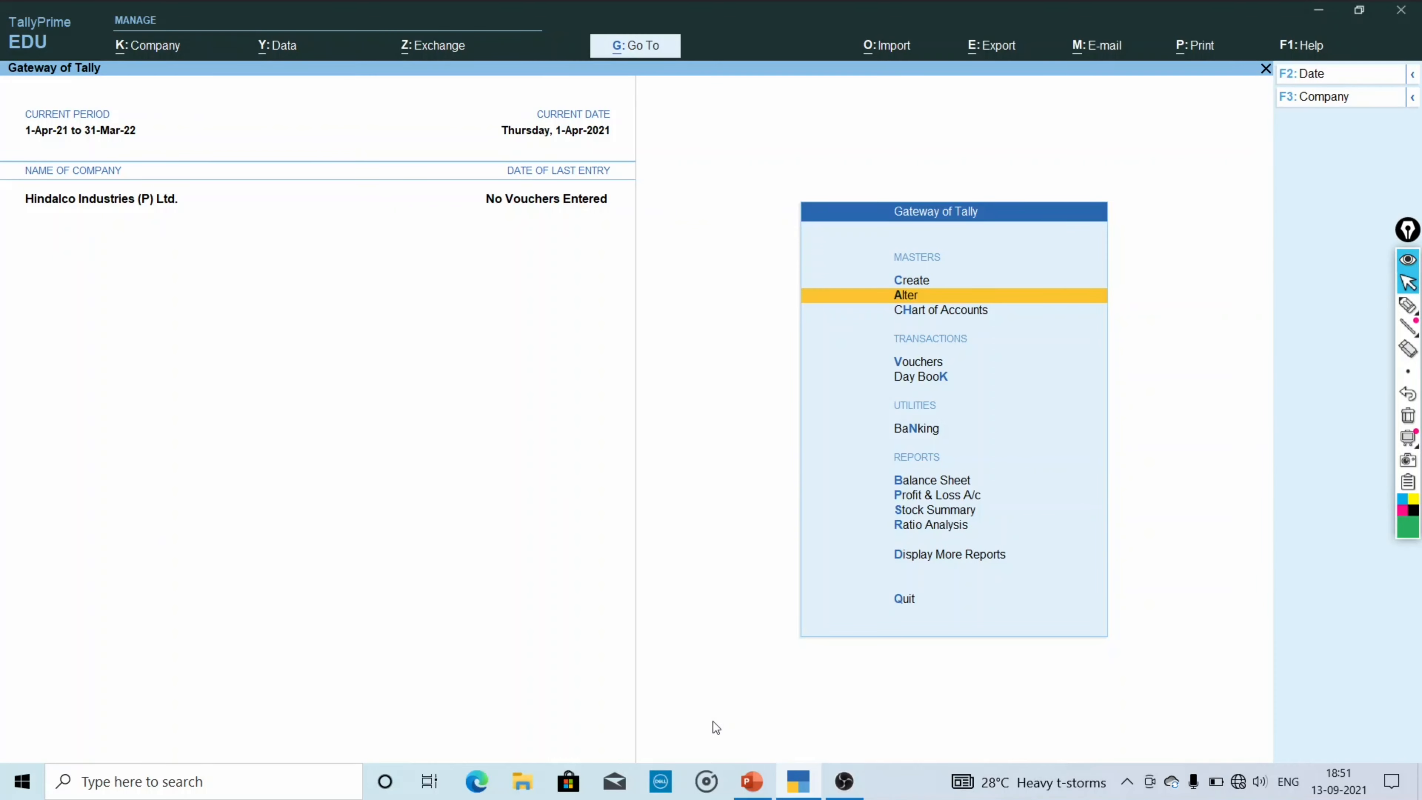
- Start a new accounting group named Hindalco Industries (P) Ltd. and leave its alias blank
key(Up)
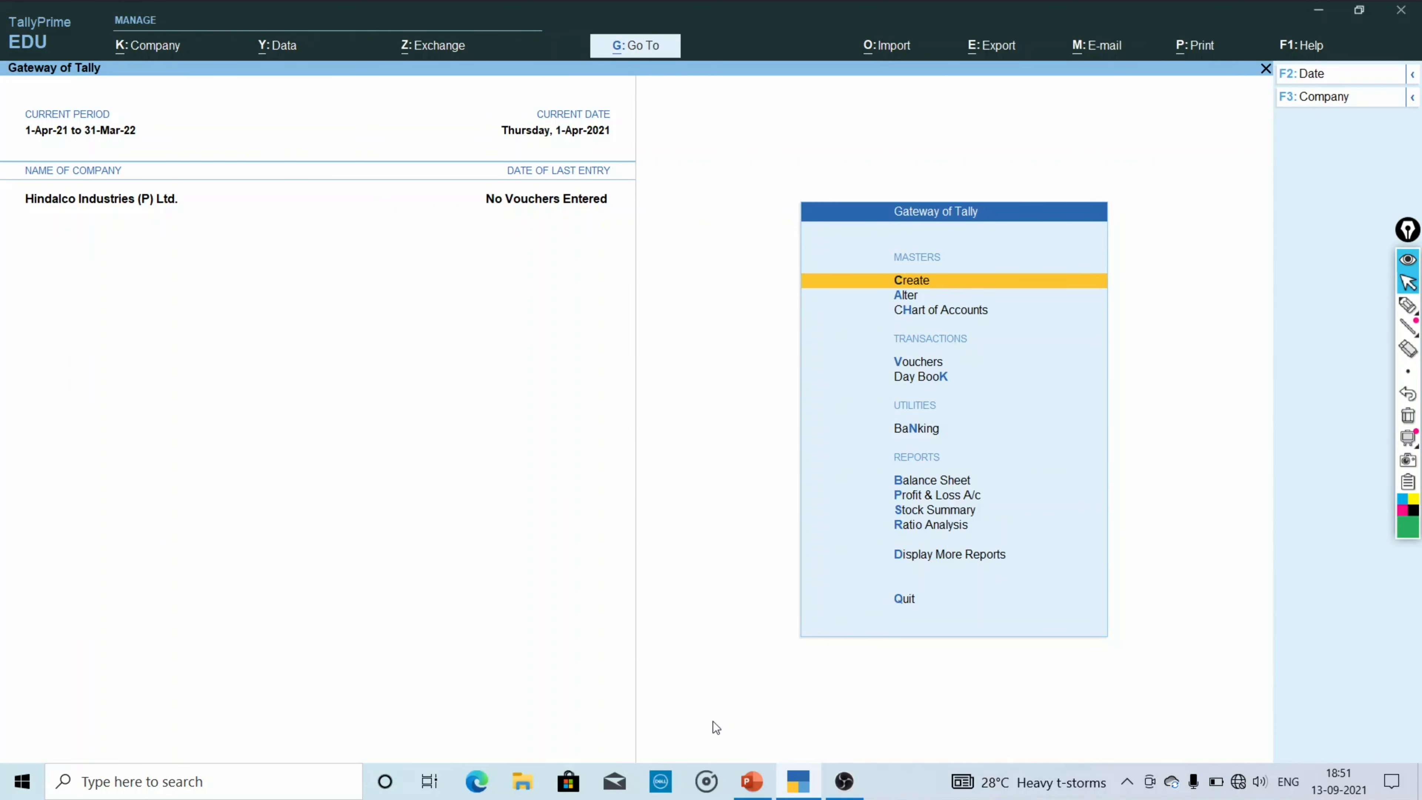
key(Return)
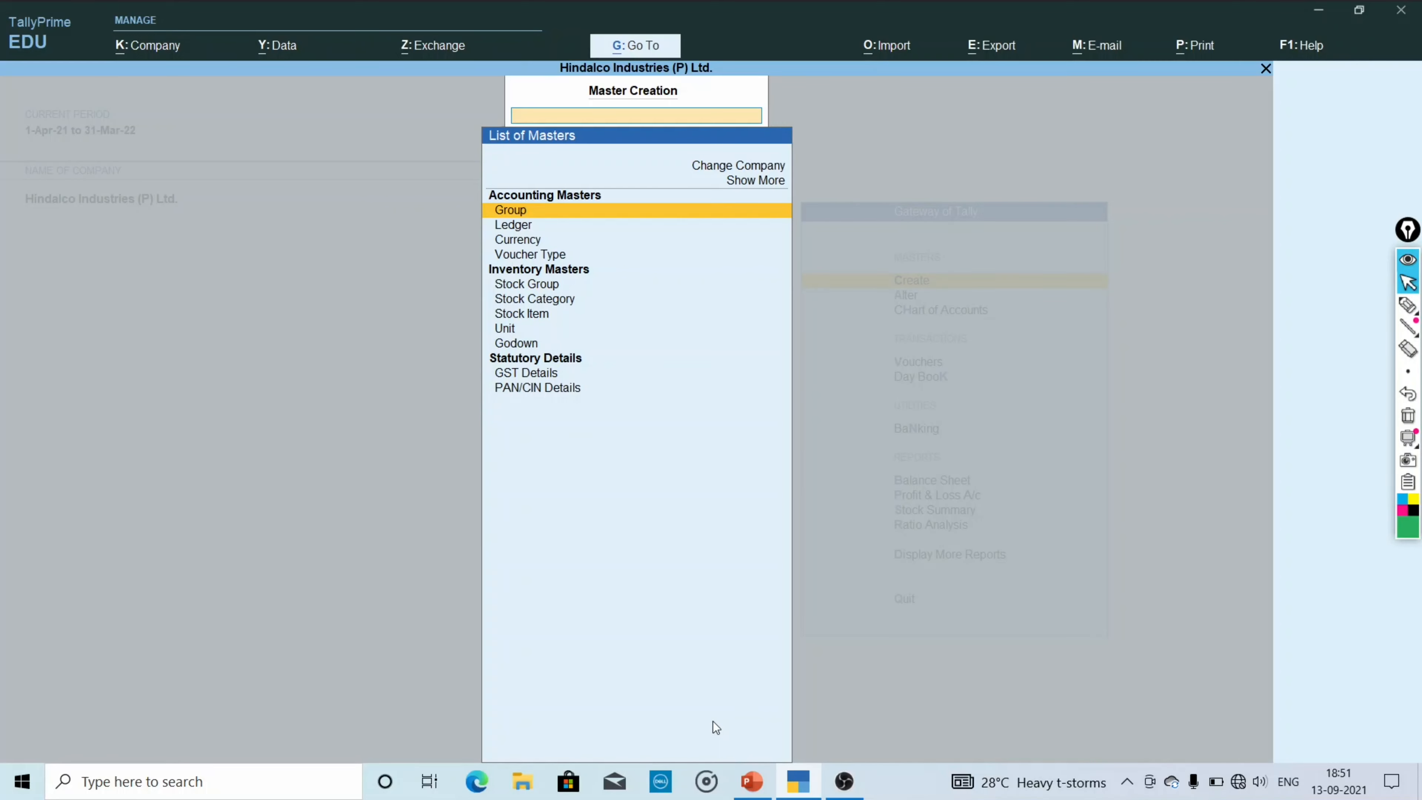
key(Return)
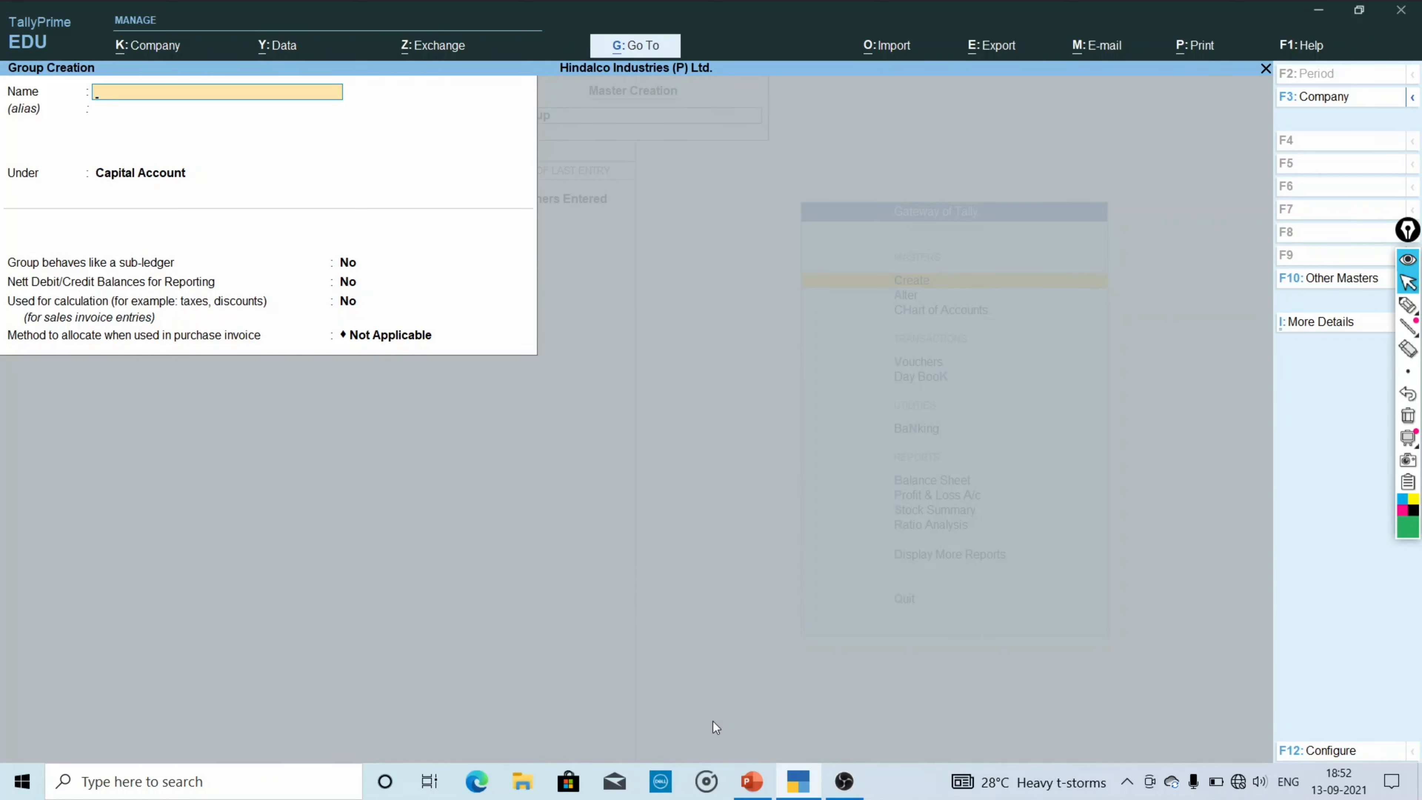
text(Hindalco Indus)
text(tries (P) Ltd.)
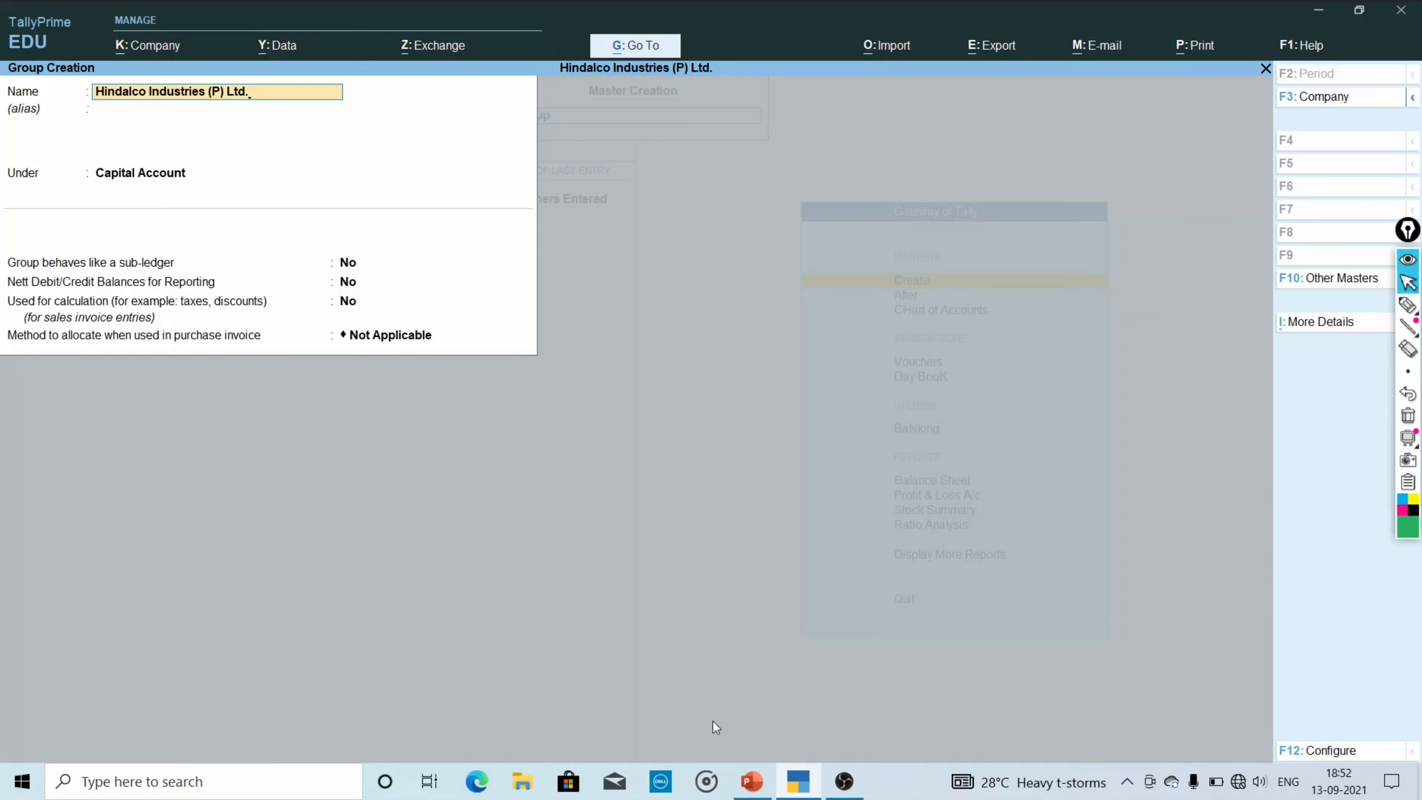
key(Return)
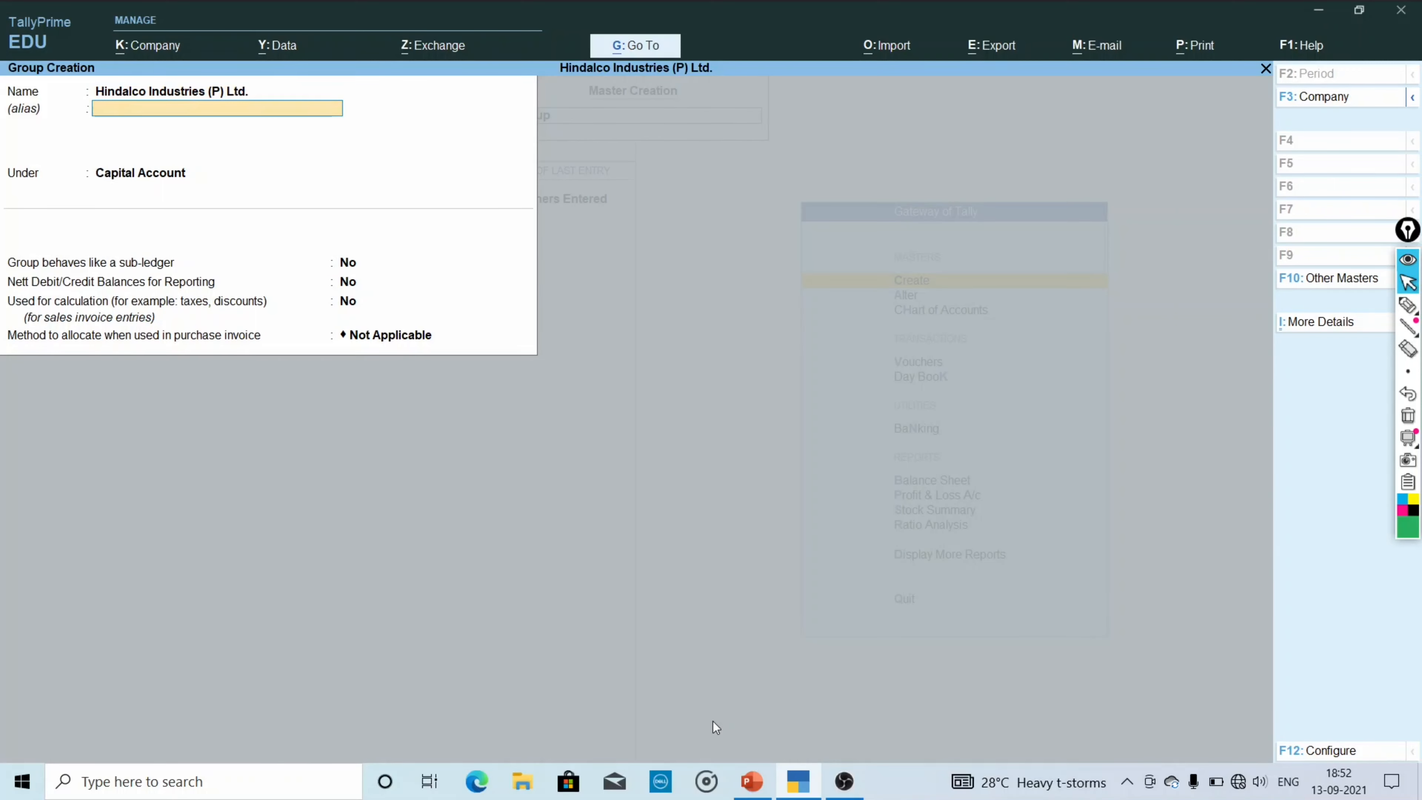
key(Return)
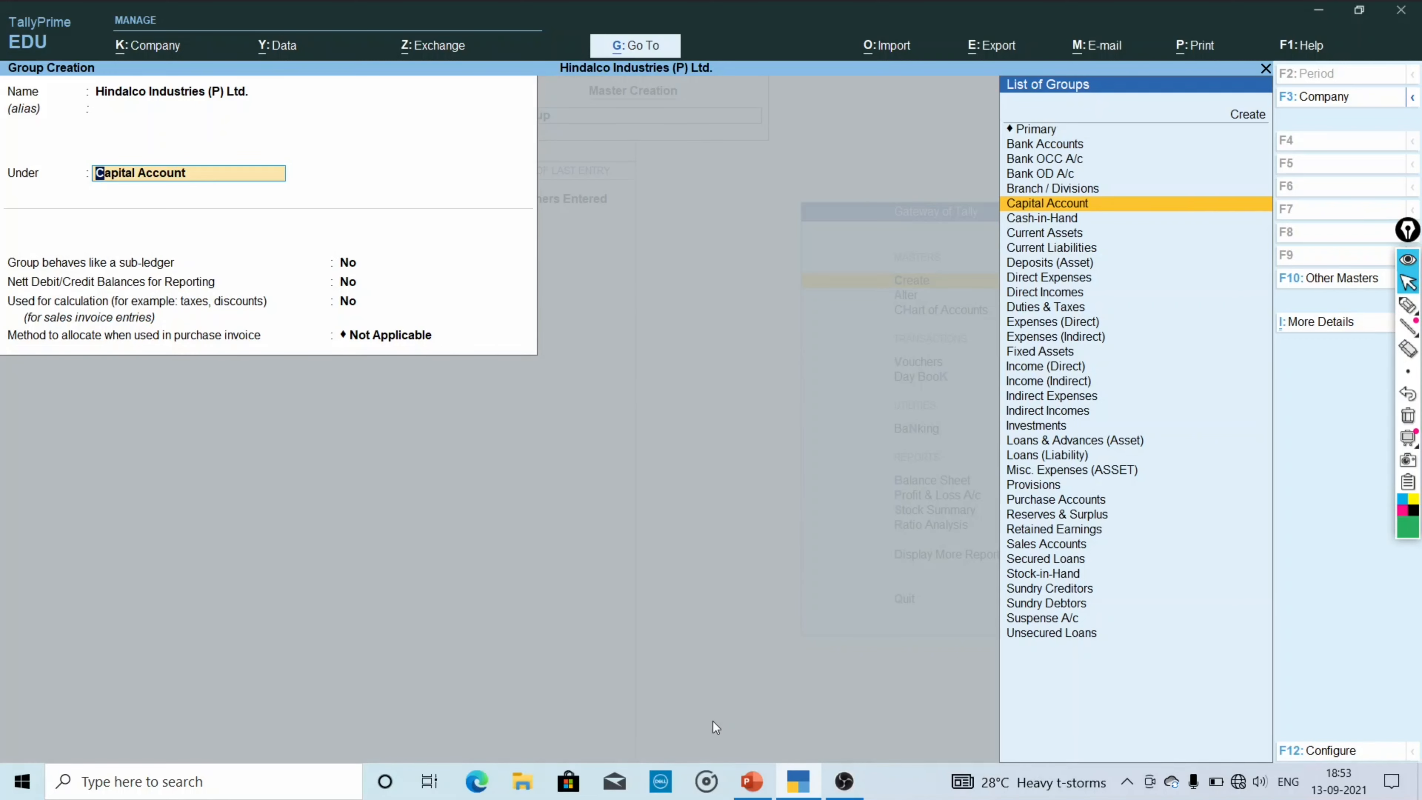
- Place the group under Capital Account and keep No for sub-ledger behaviour, nett debit/credit balances and use for calculation
key(Return)
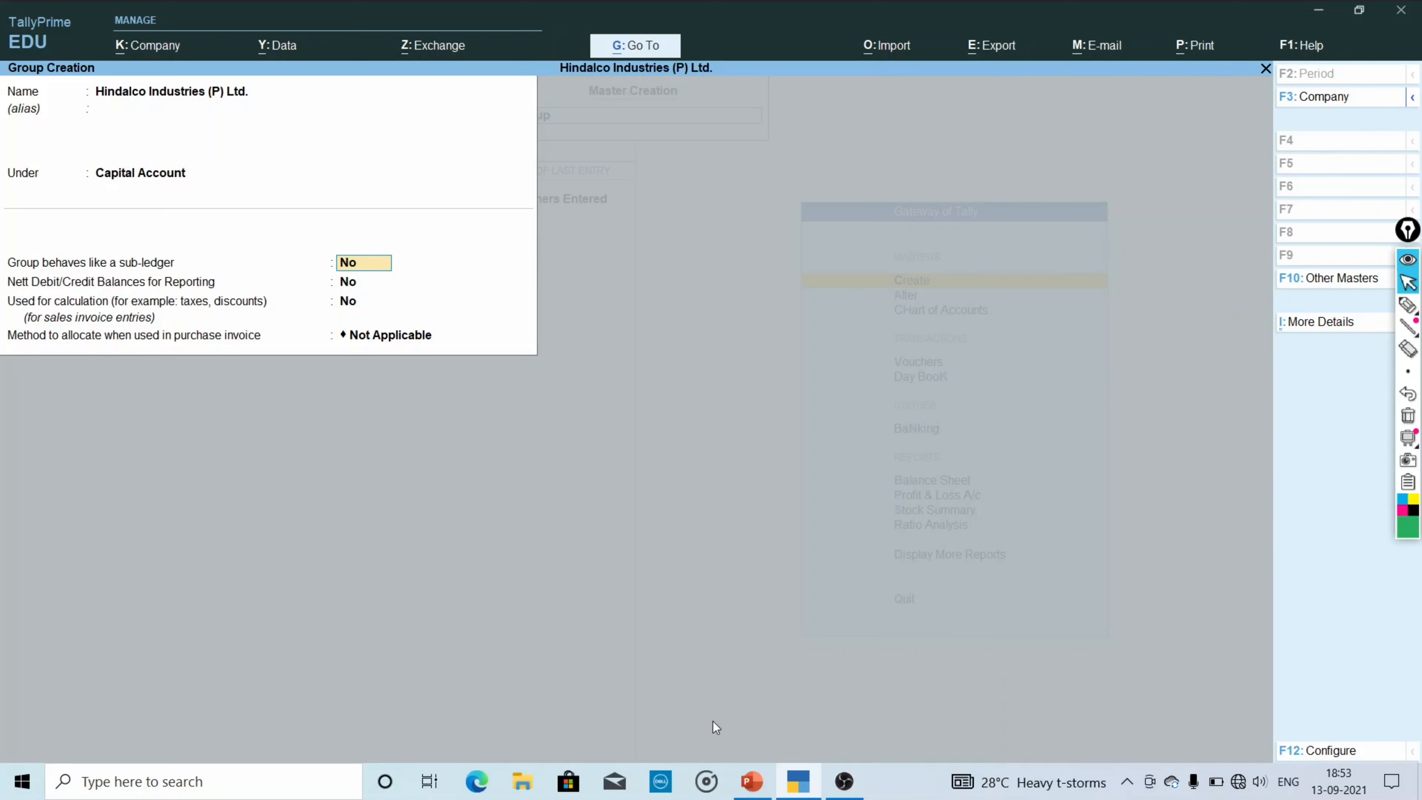
key(Return)
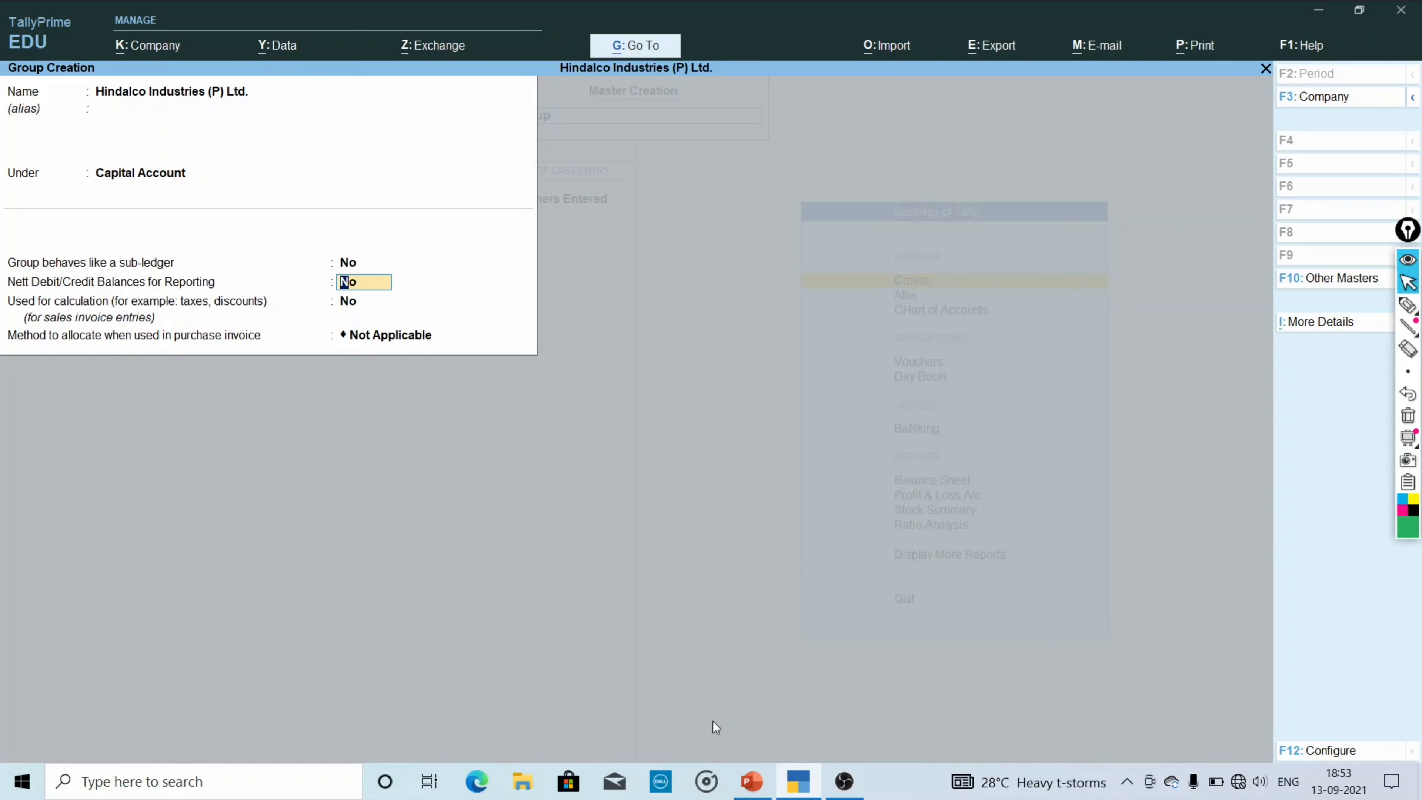
key(Return)
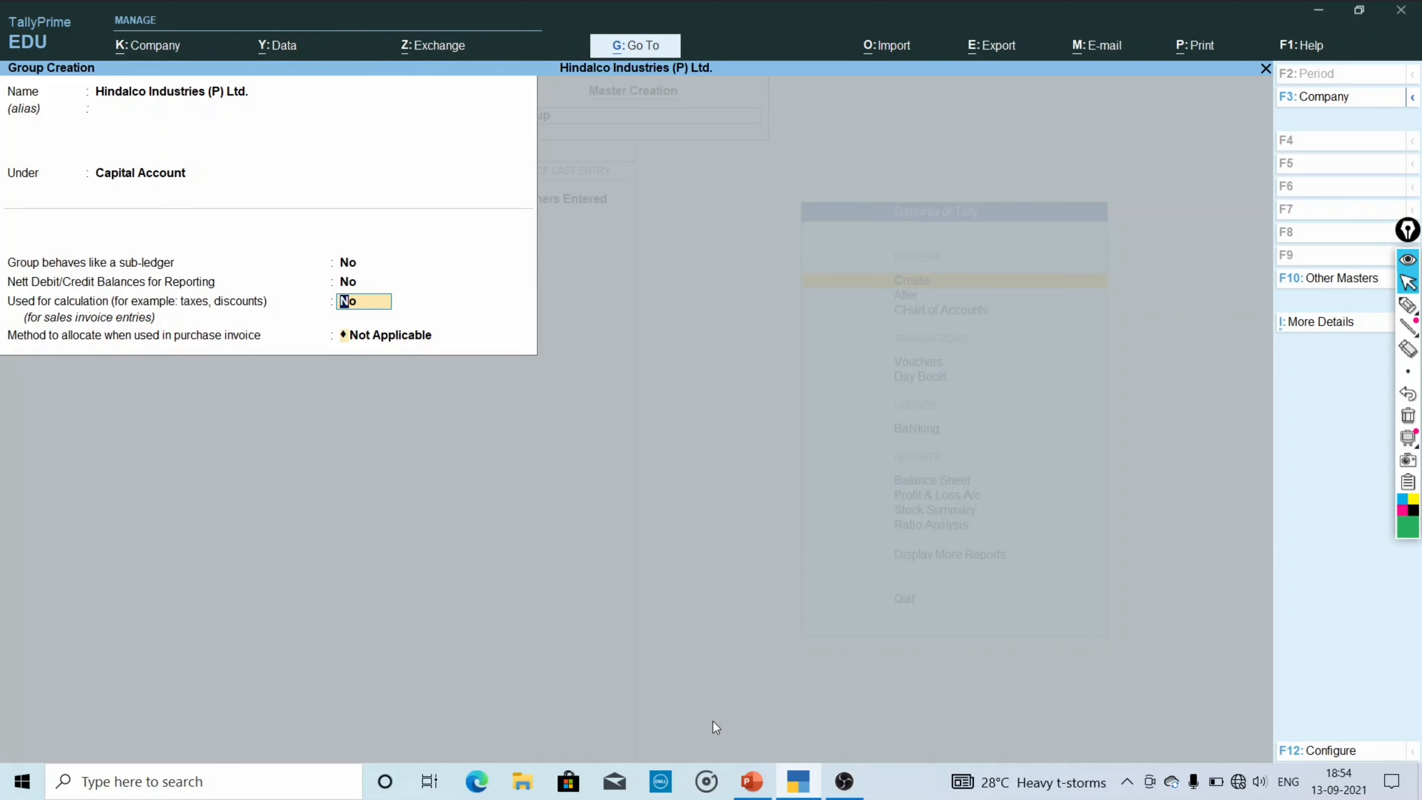
key(Return)
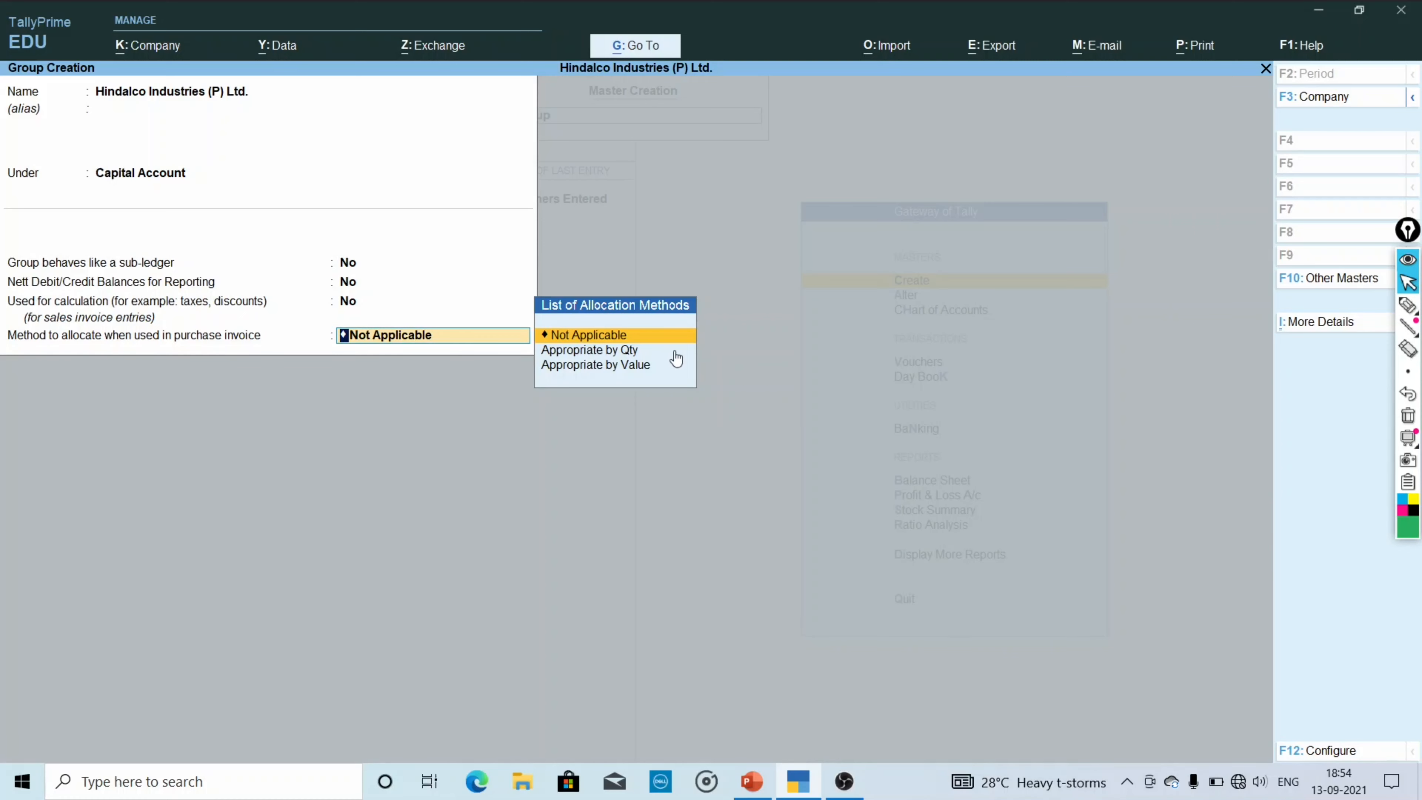
- Look through the purchase invoice allocation methods and go back to Not Applicable
key(Down)
key(Down)
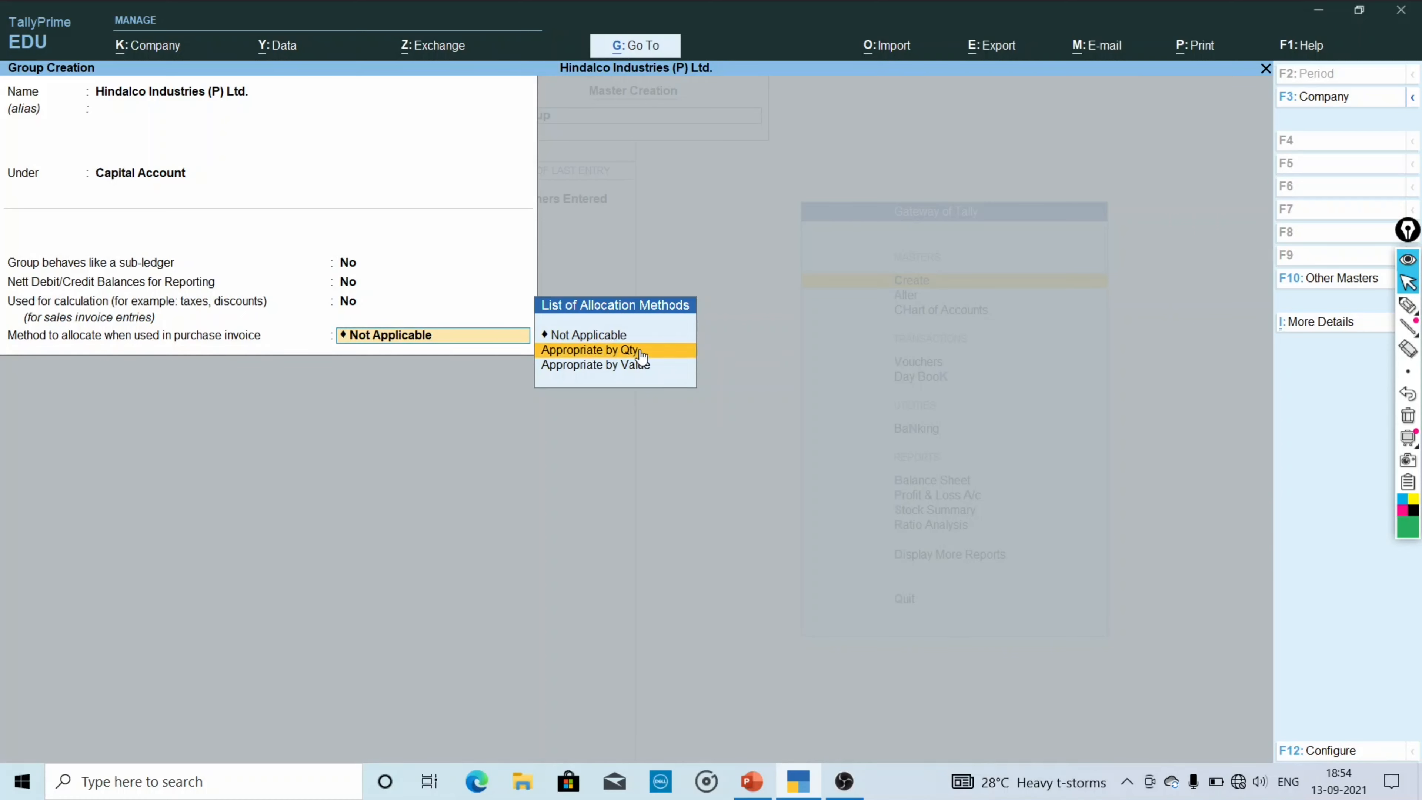
key(Up)
key(Up)
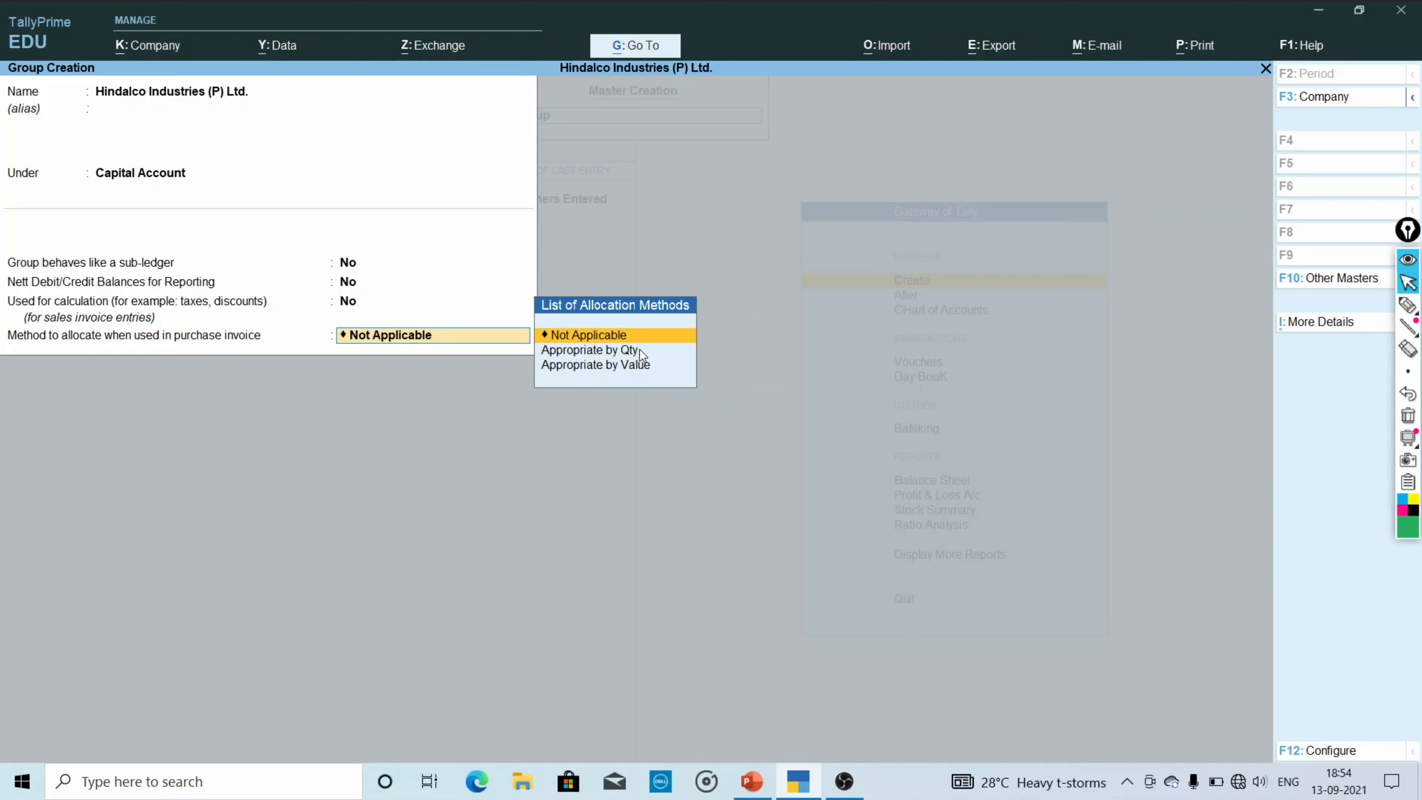
- Keep Not Applicable as the purchase invoice allocation method, accept the Hindalco Industries (P) Ltd. group and return to the Gateway of Tally
key(Return)
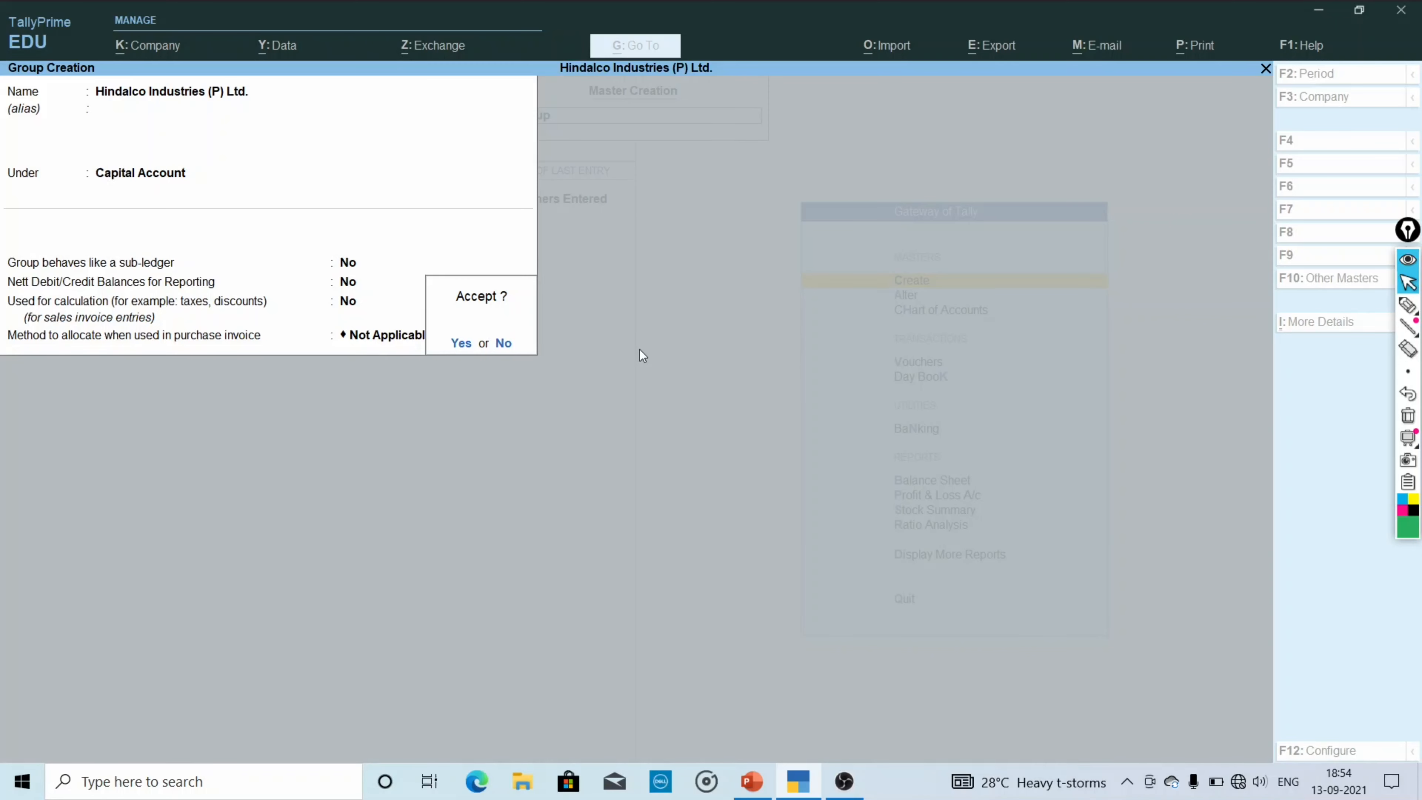
key(Return)
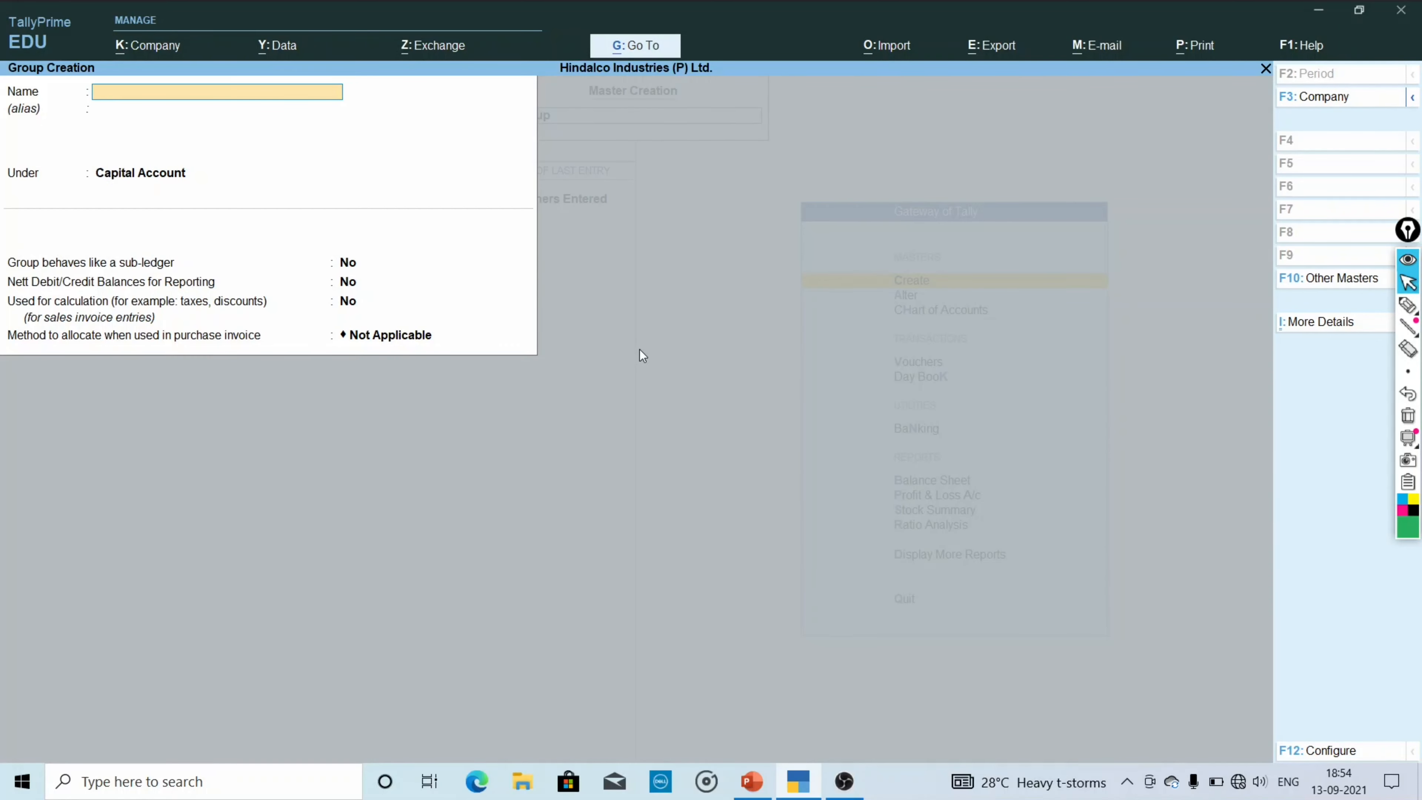
key(Escape)
key(Return)
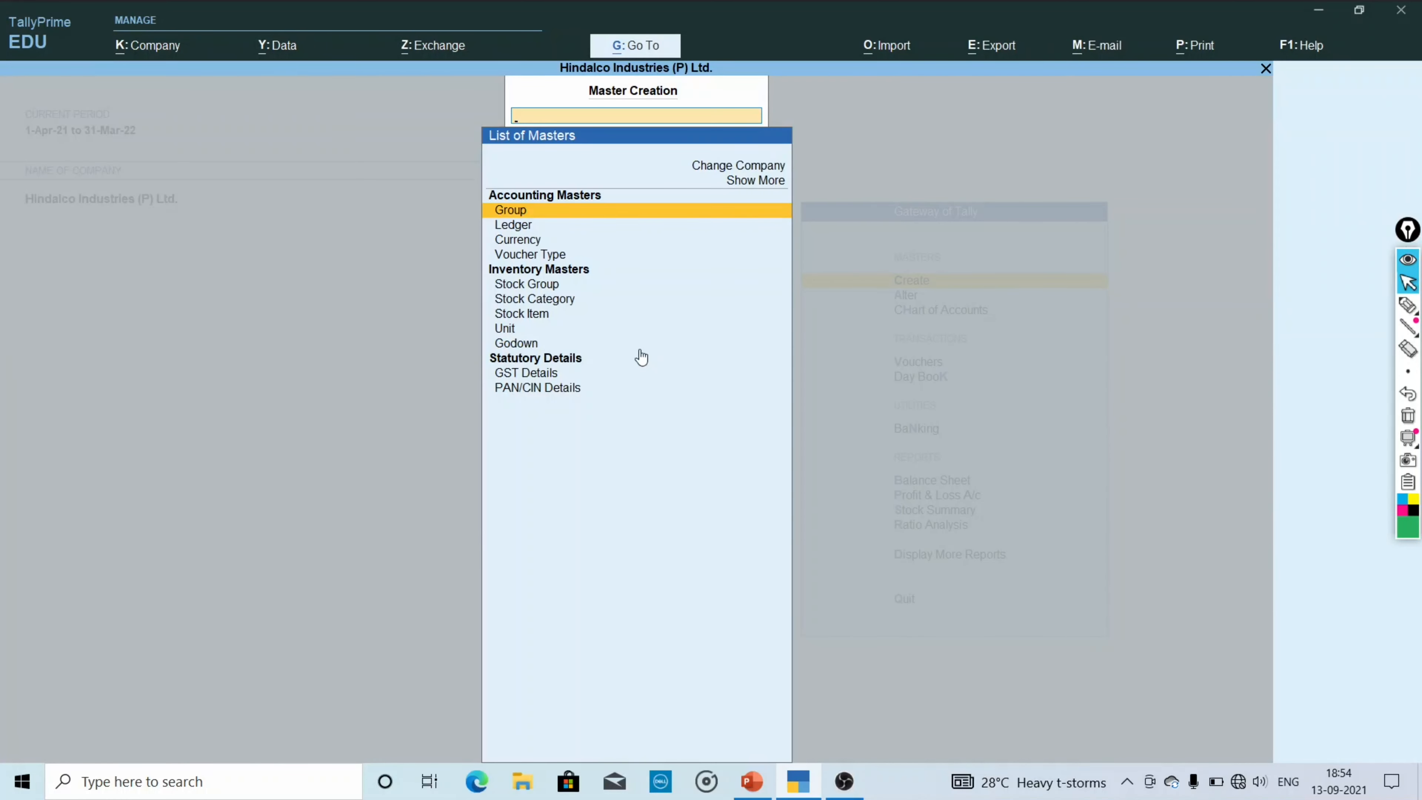
key(Escape)
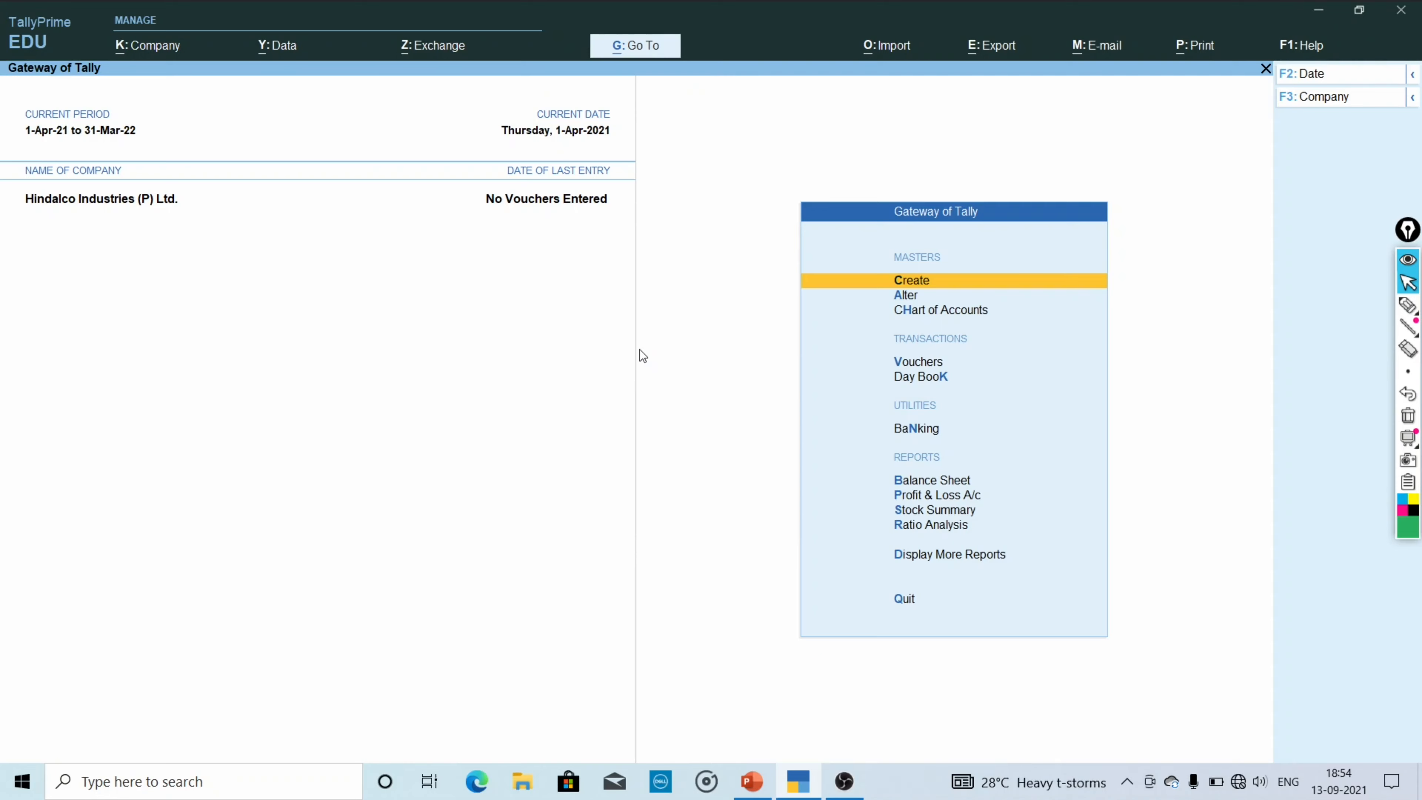
- Open the Hindalco Industries (P) Ltd. group for alteration to check its details, and return to the list of masters without saving changes
key(Down)
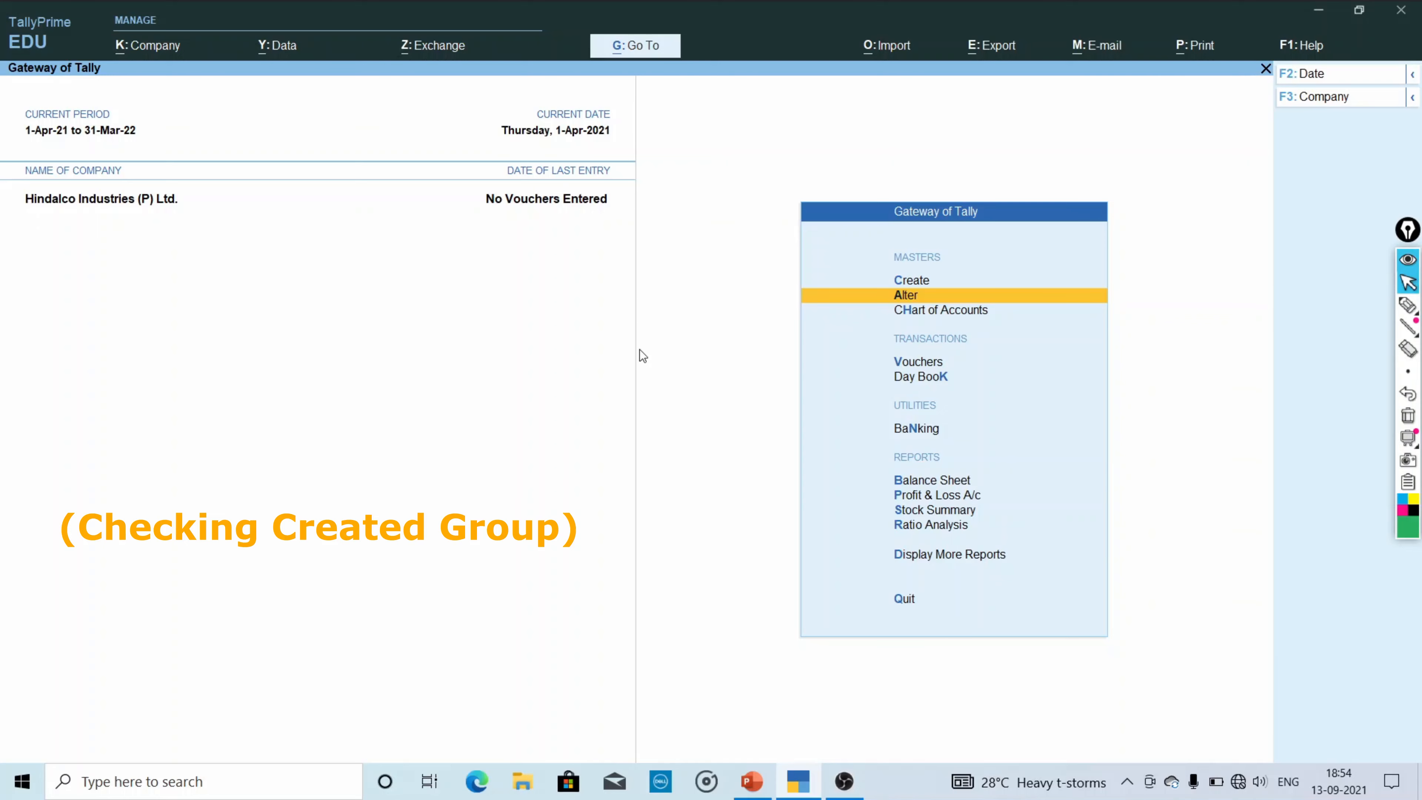
key(Return)
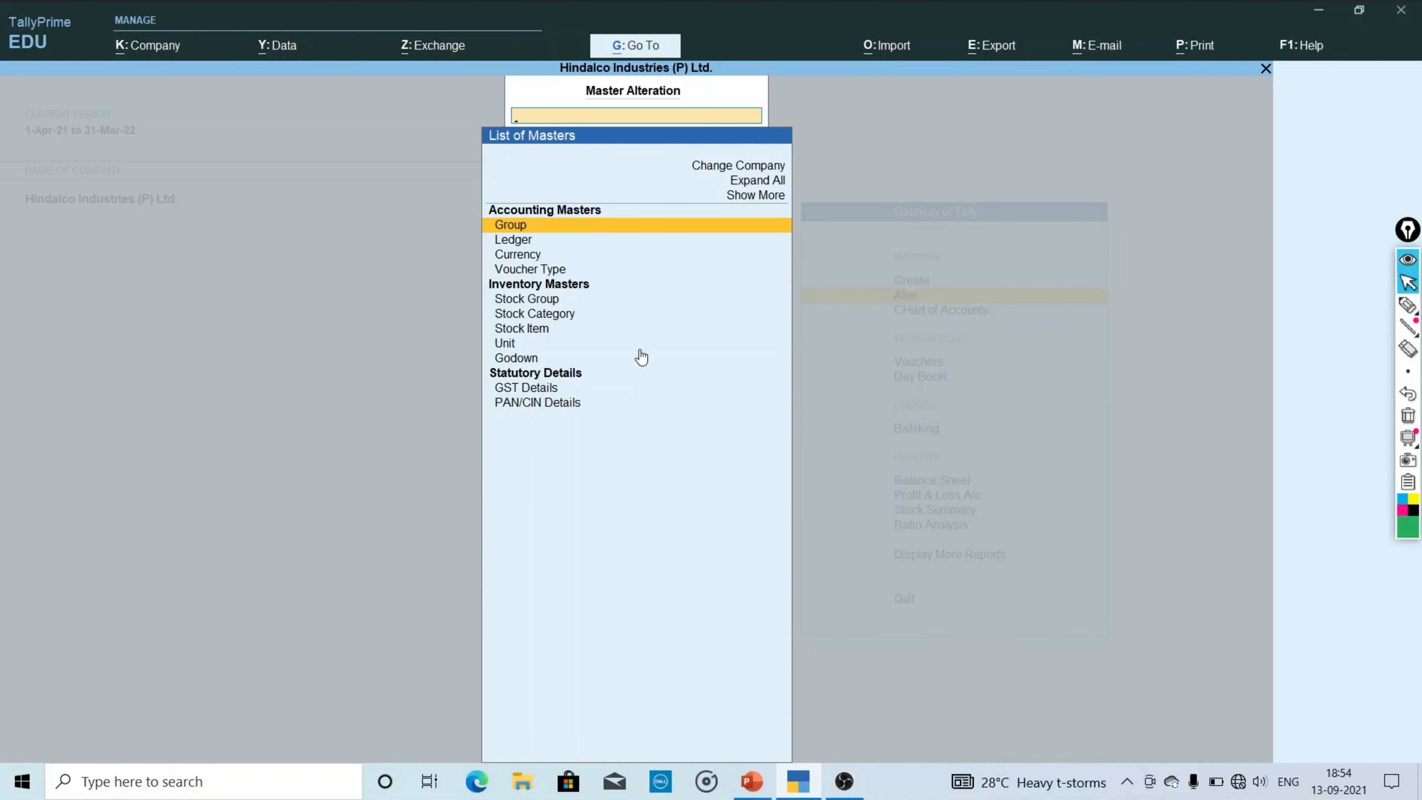
key(Return)
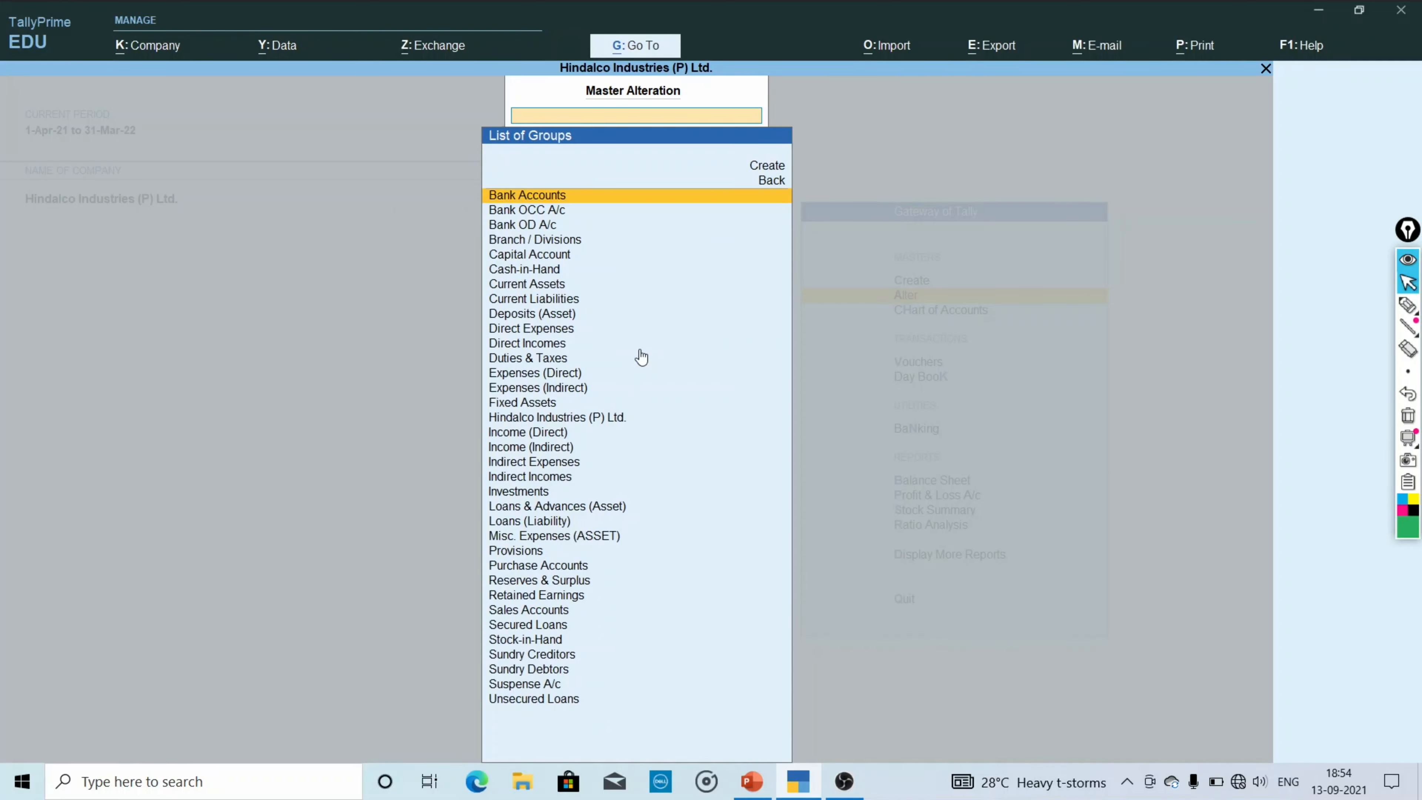
text(h)
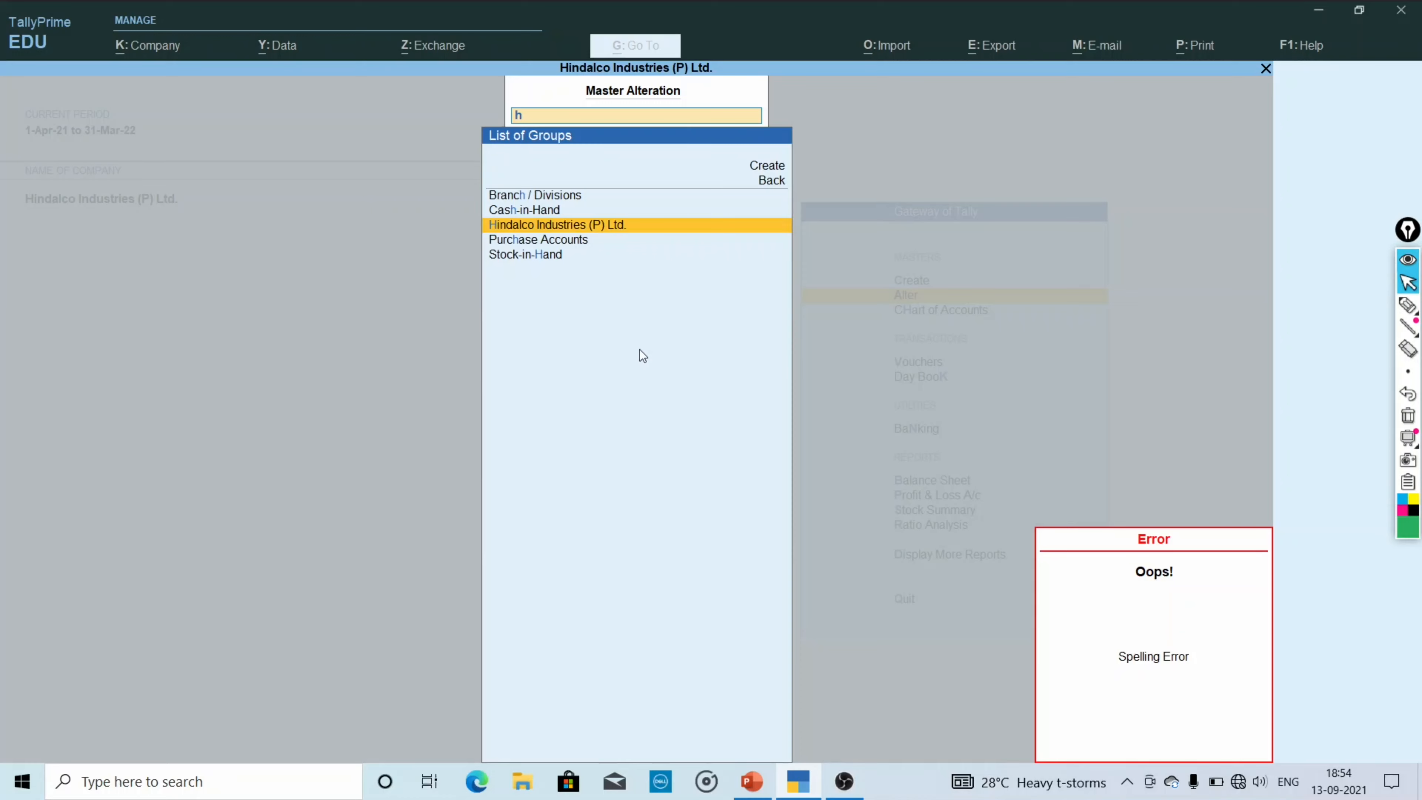
text(i)
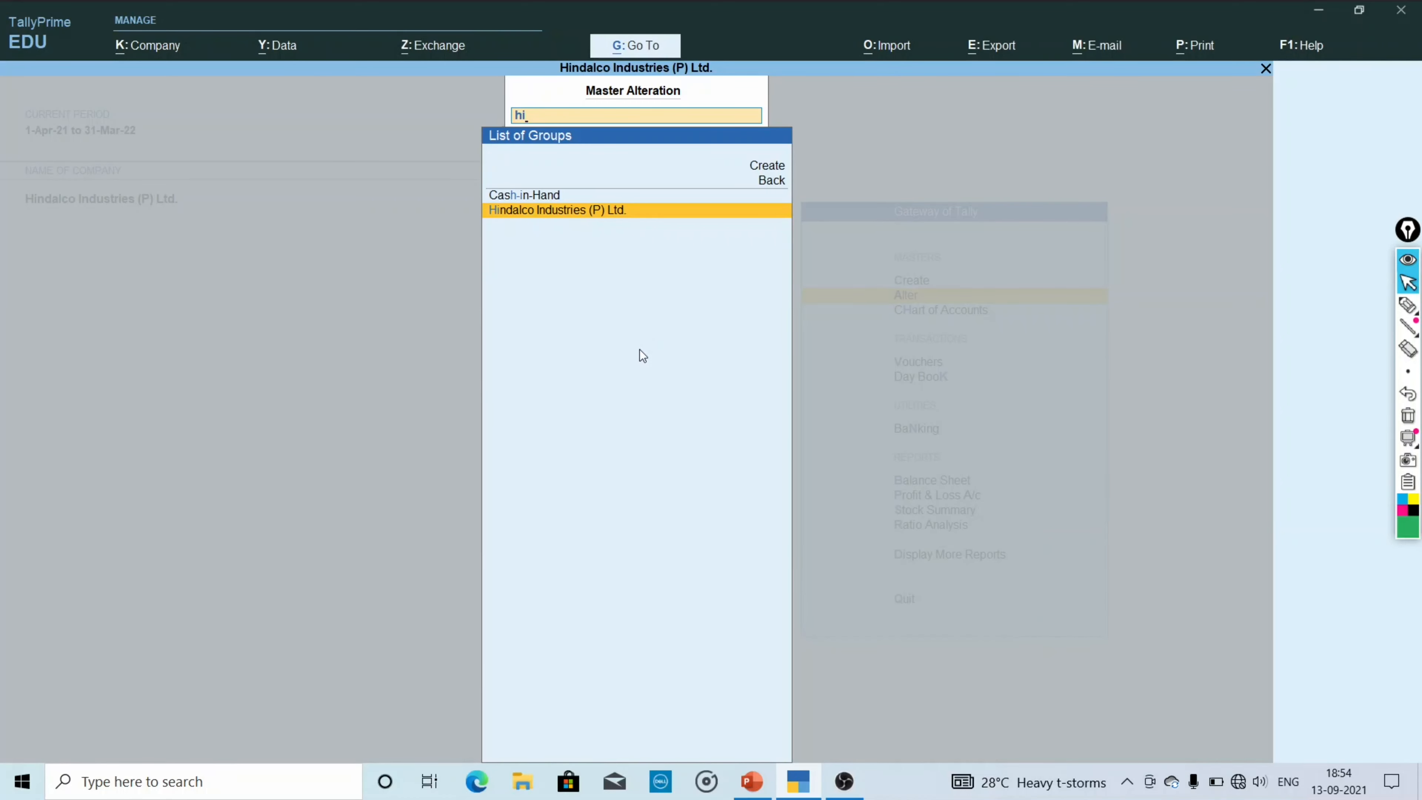
key(Return)
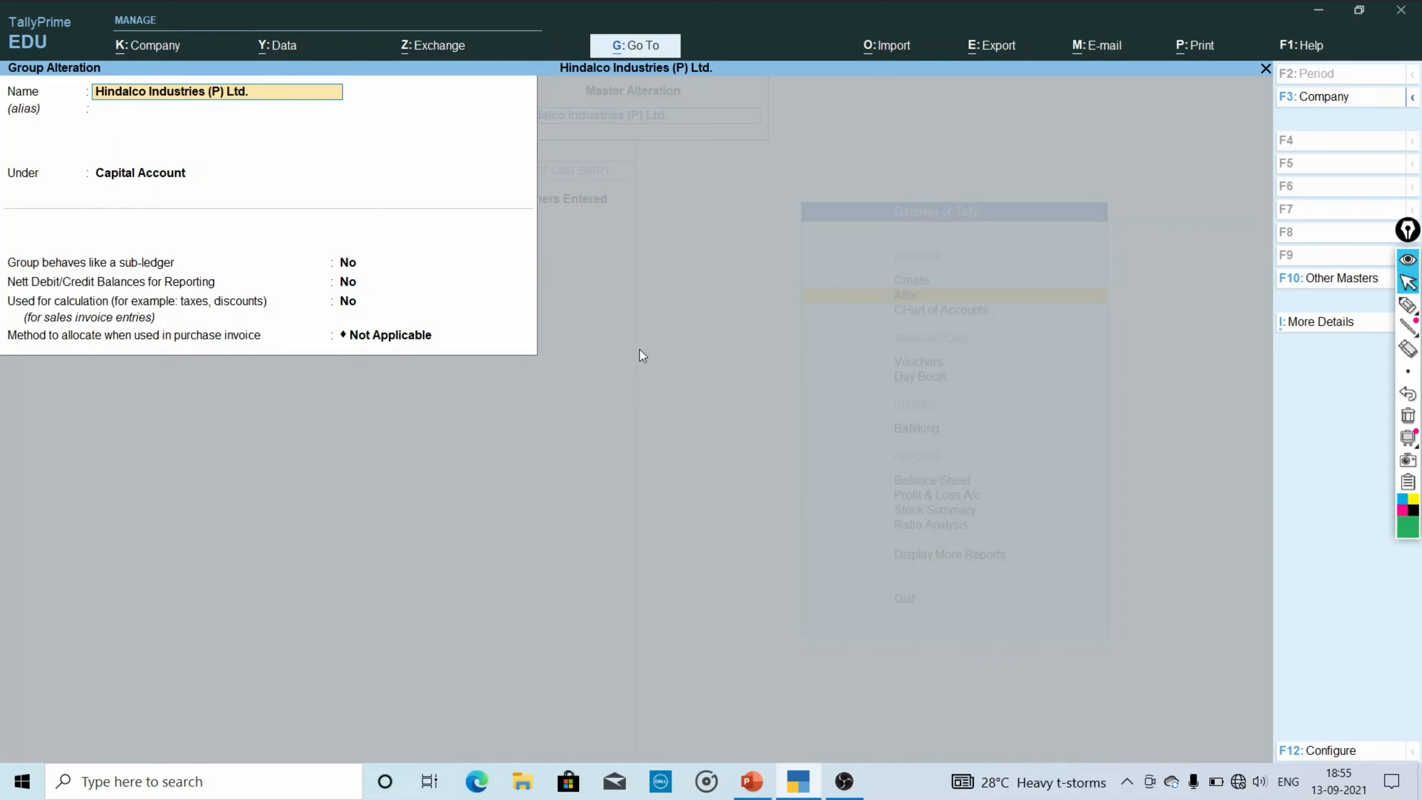
key(BackSpace)
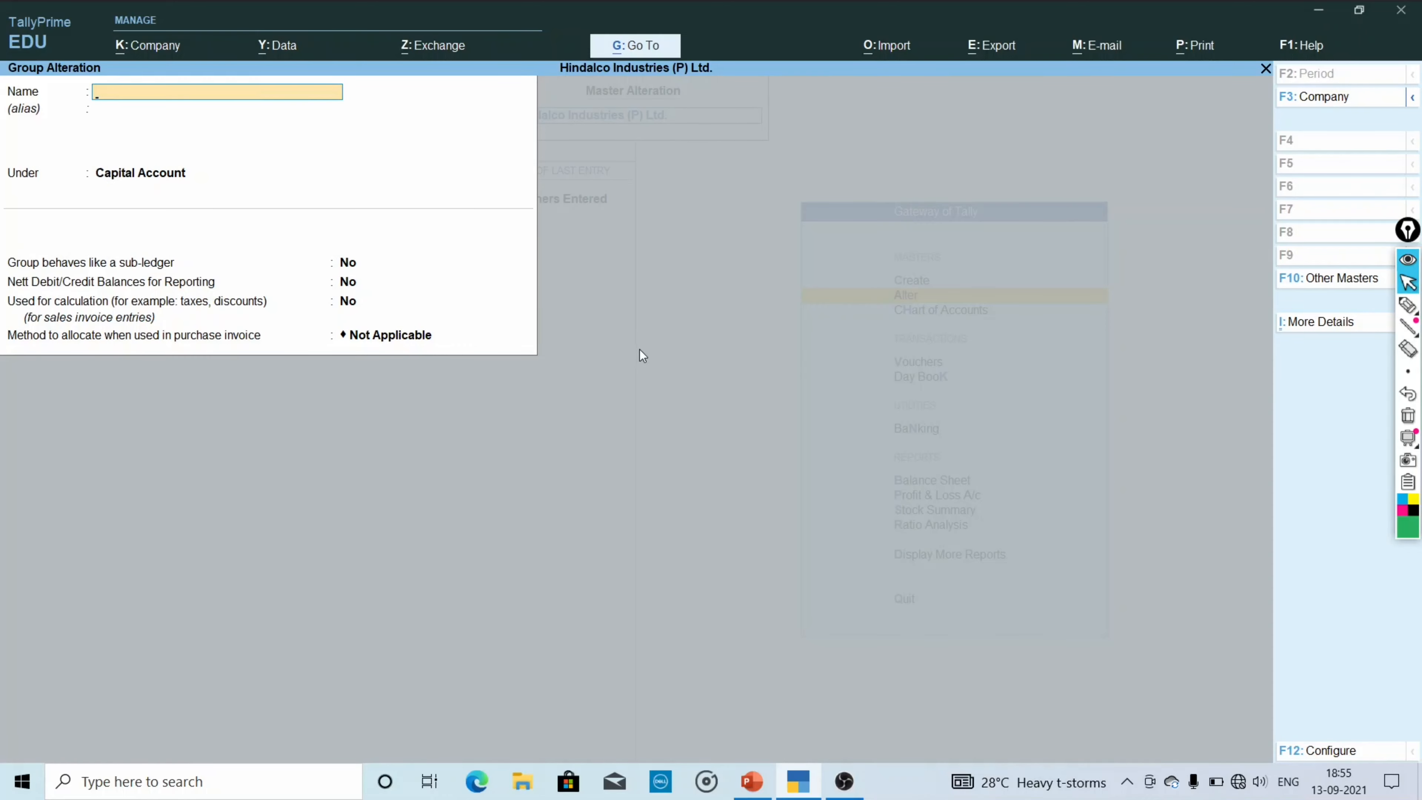
key(Escape)
key(Return)
key(Escape)
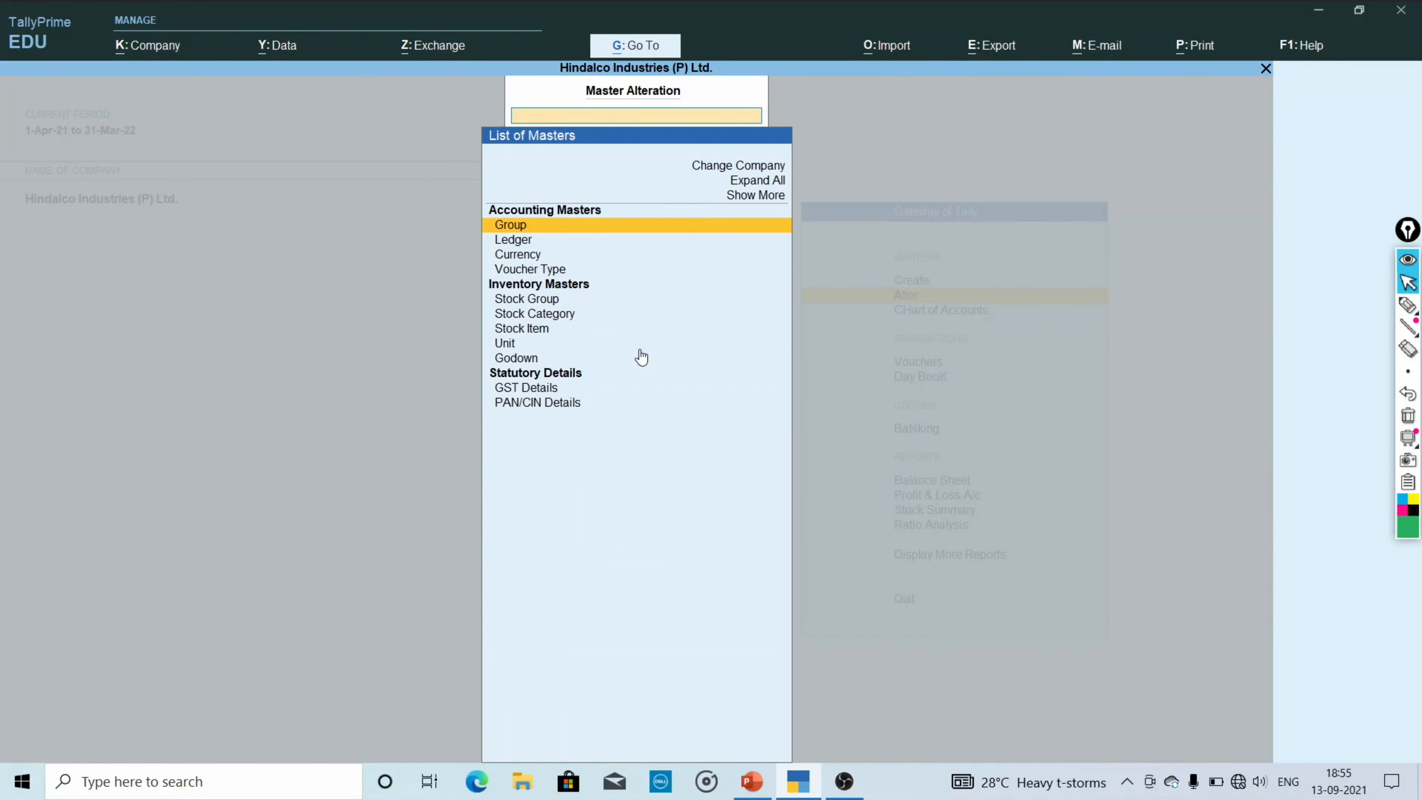